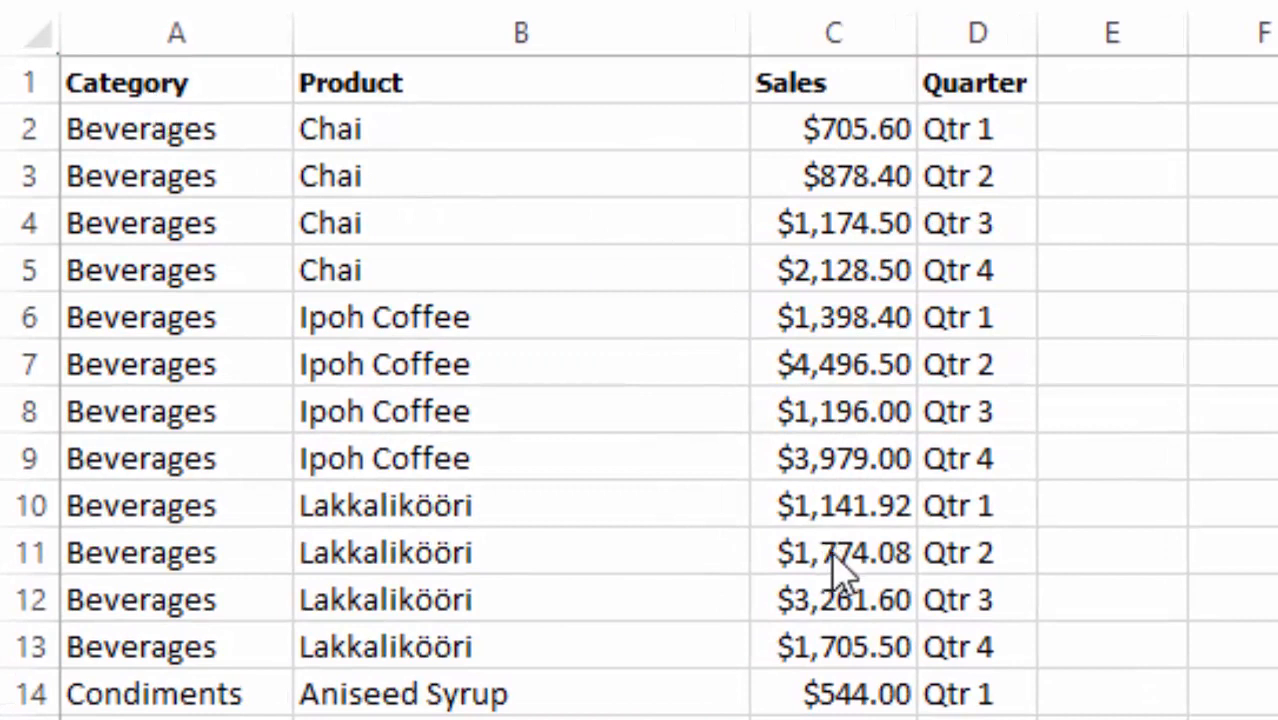
- Create a PivotTable from the sales data in Sheet1 range A1:D95 on a new worksheet
{"action": "left_click", "coordinate": [182, 86]}
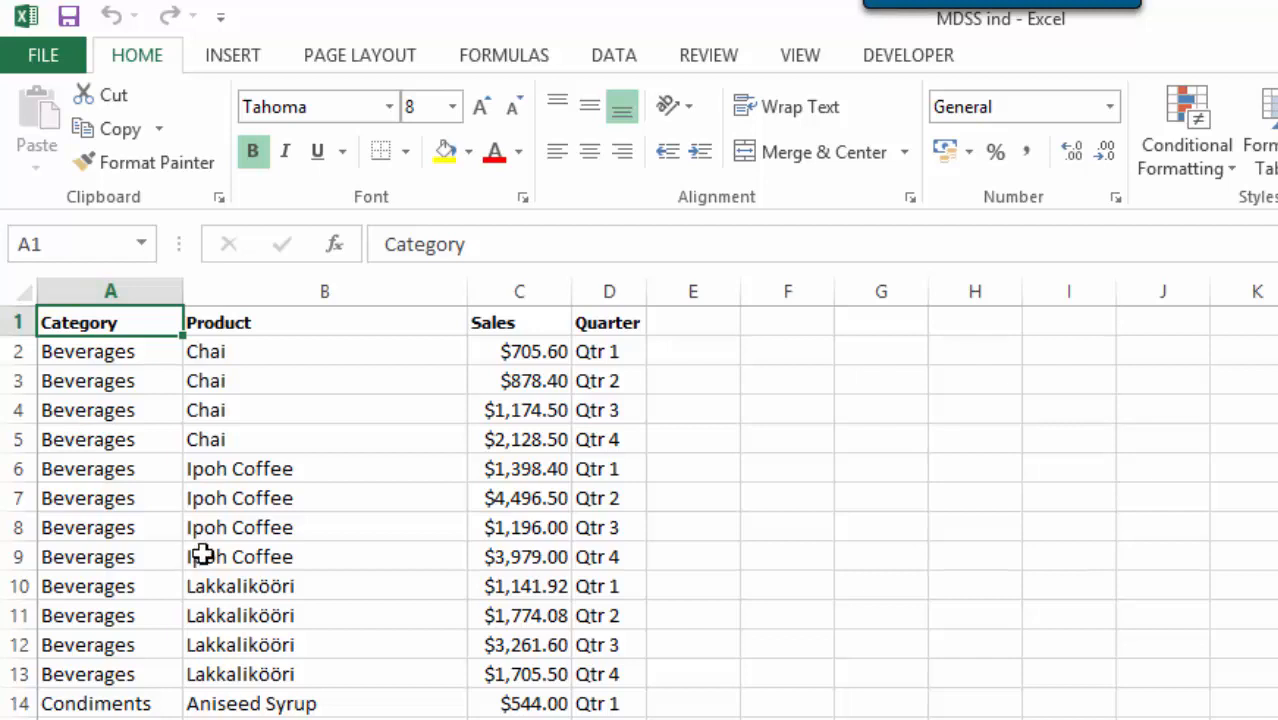
{"action": "left_click", "coordinate": [226, 70]}
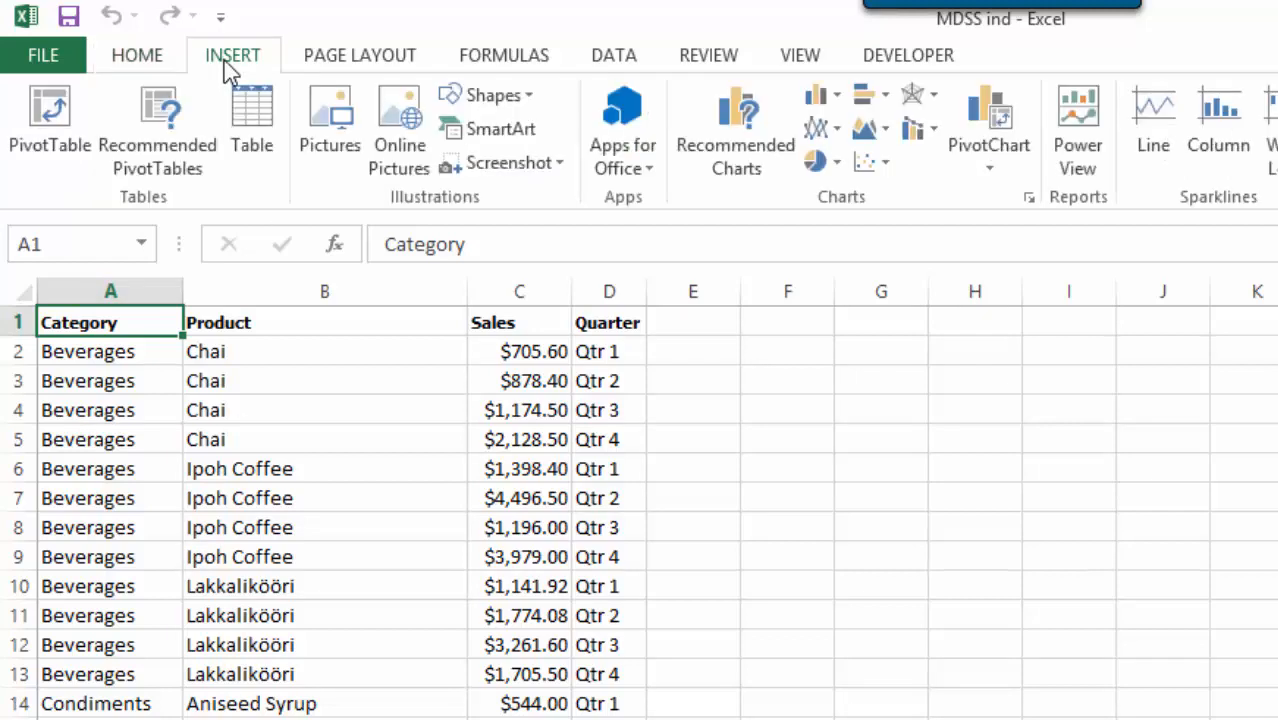
{"action": "left_click", "coordinate": [50, 160]}
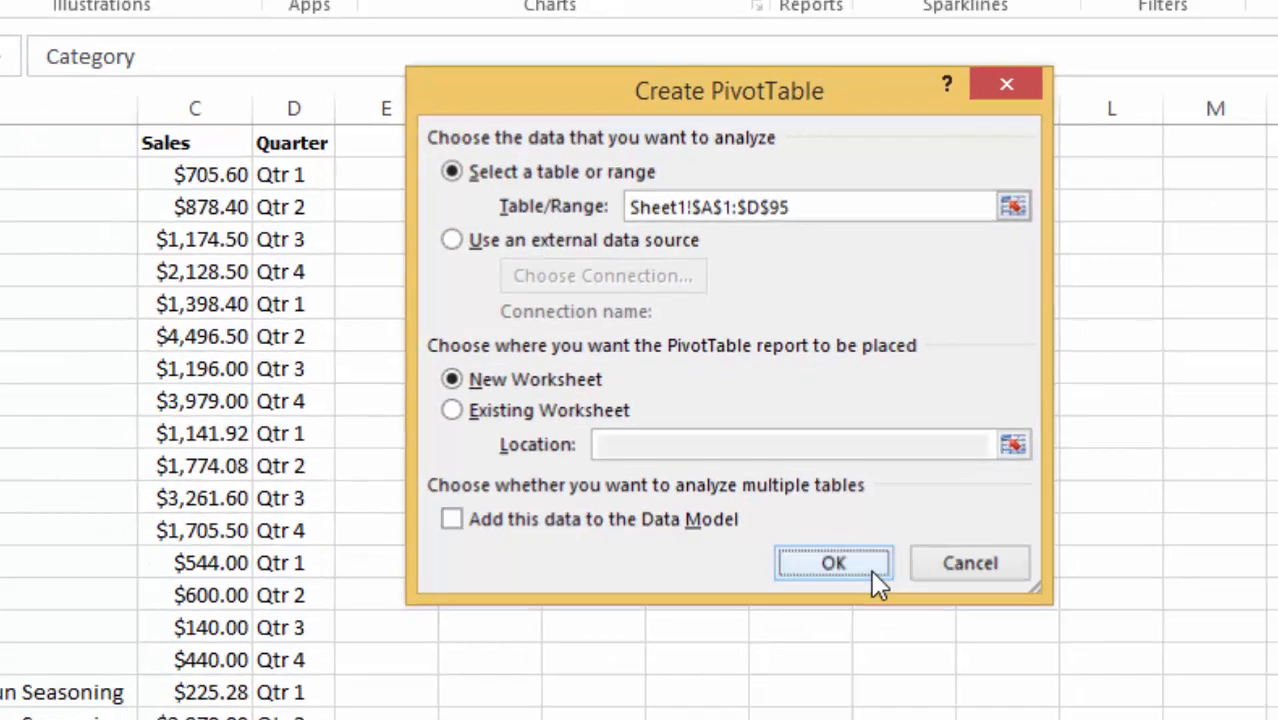
{"action": "left_click", "coordinate": [905, 593]}
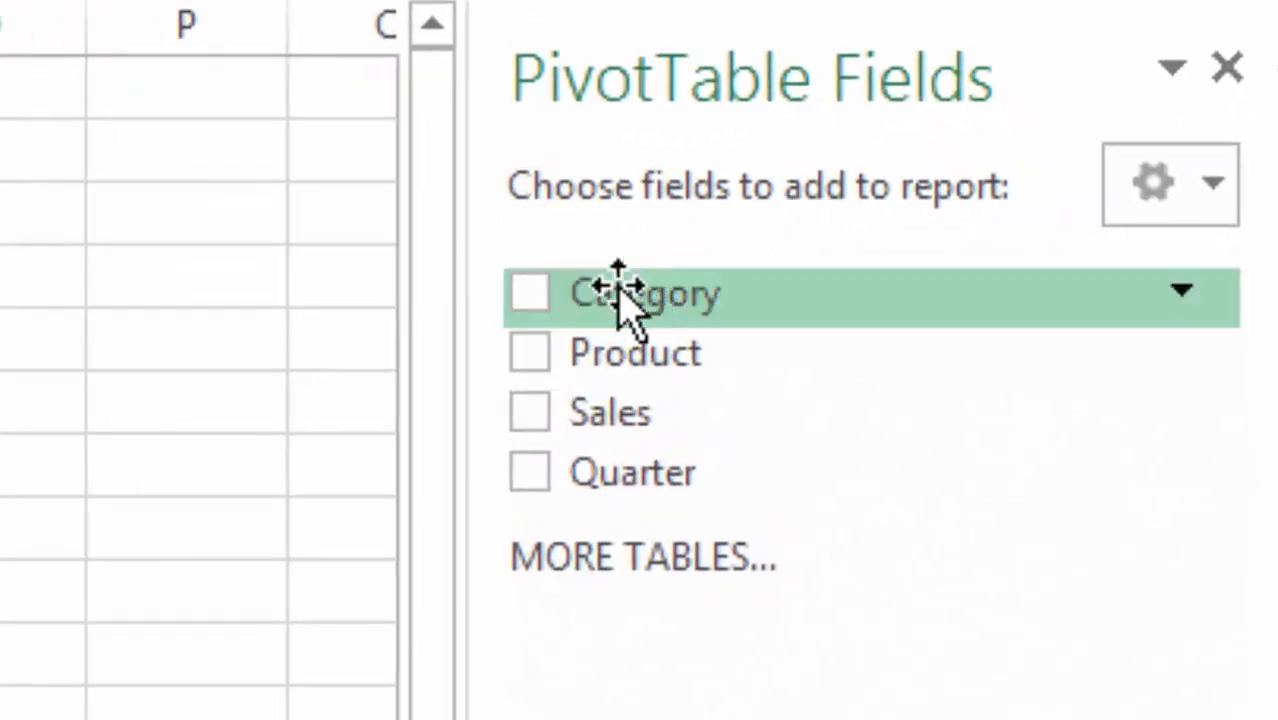
- Lay out the PivotTable with Category and Product as rows, Quarter as columns and Sales as summed values
{"action": "left_click", "coordinate": [529, 295]}
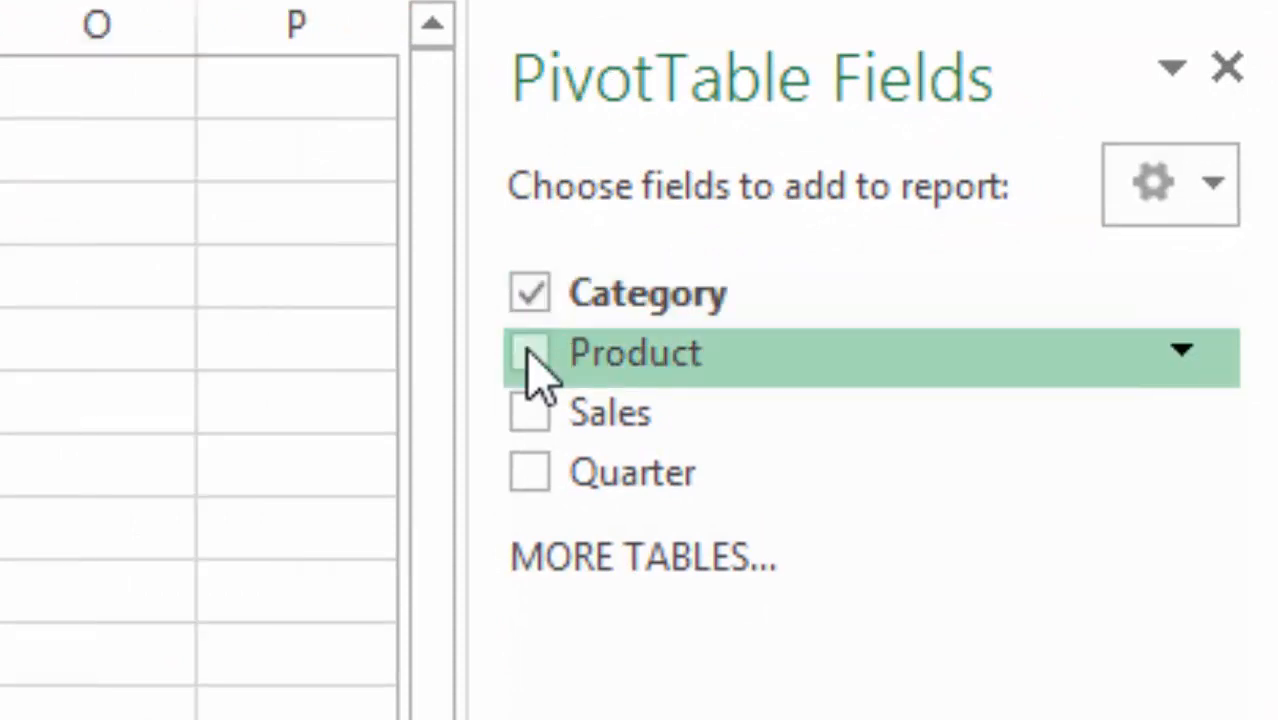
{"action": "left_click", "coordinate": [530, 355]}
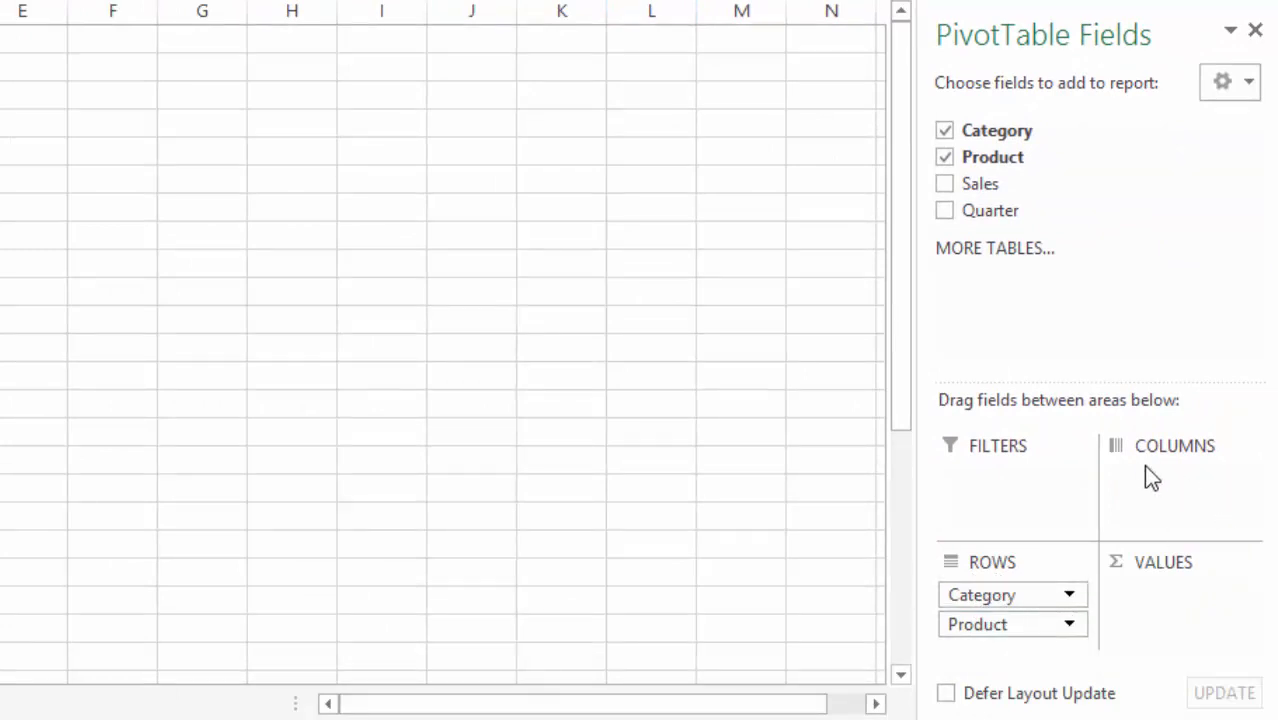
{"action": "left_click_drag", "start_coordinate": [1000, 212], "coordinate": [1166, 482]}
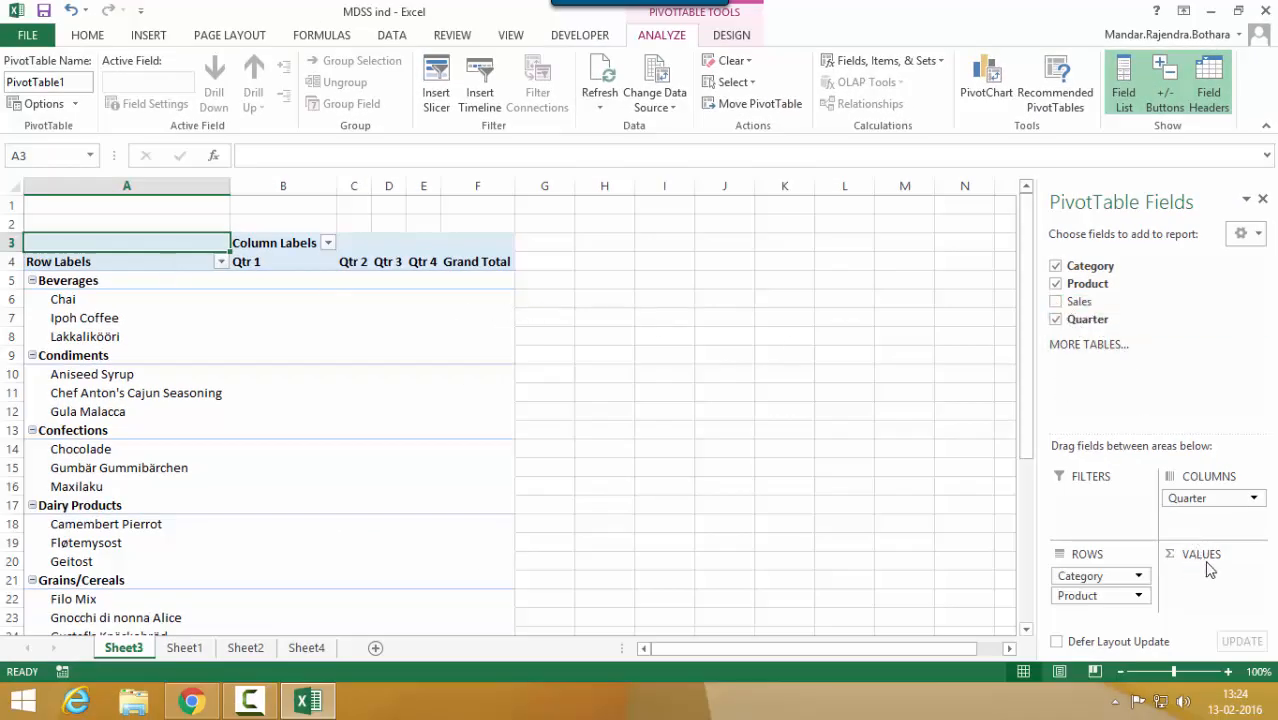
{"action": "left_click", "coordinate": [1056, 301]}
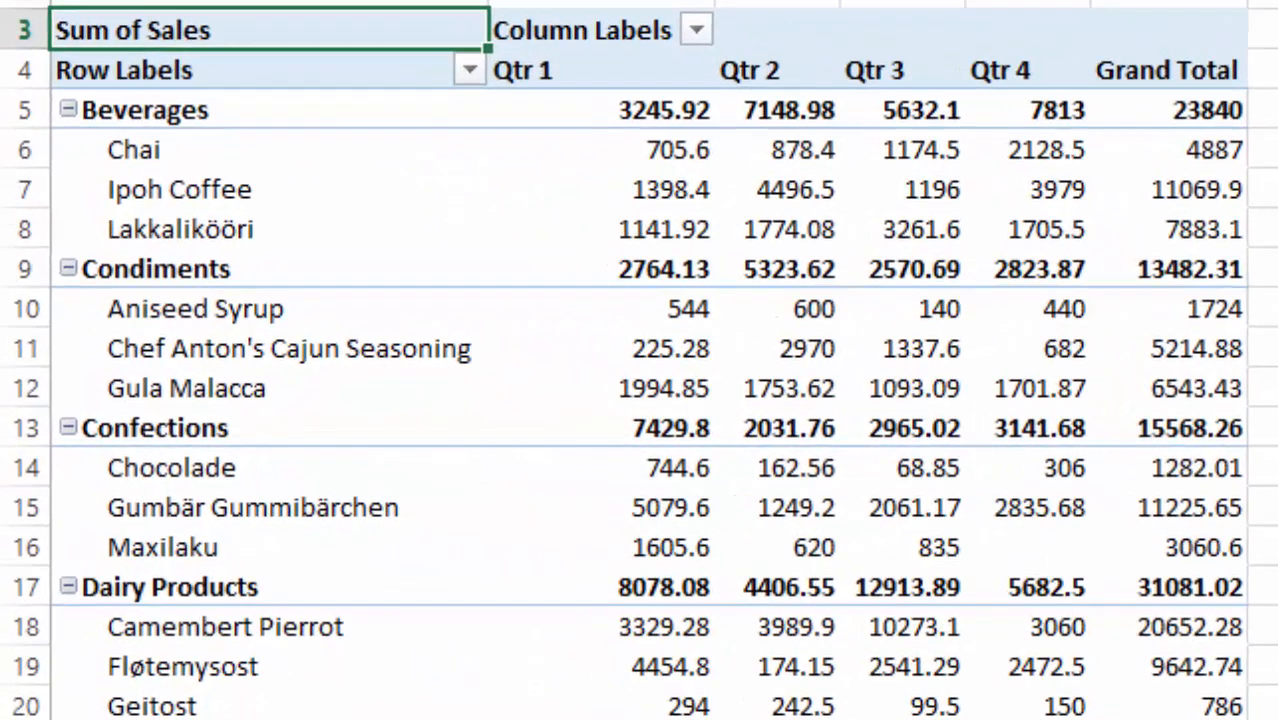
- Set the PivotTable's report layout to Tabular Form
{"action": "scroll", "coordinate": [1101, 291], "scroll_direction": "down", "scroll_amount": 1}
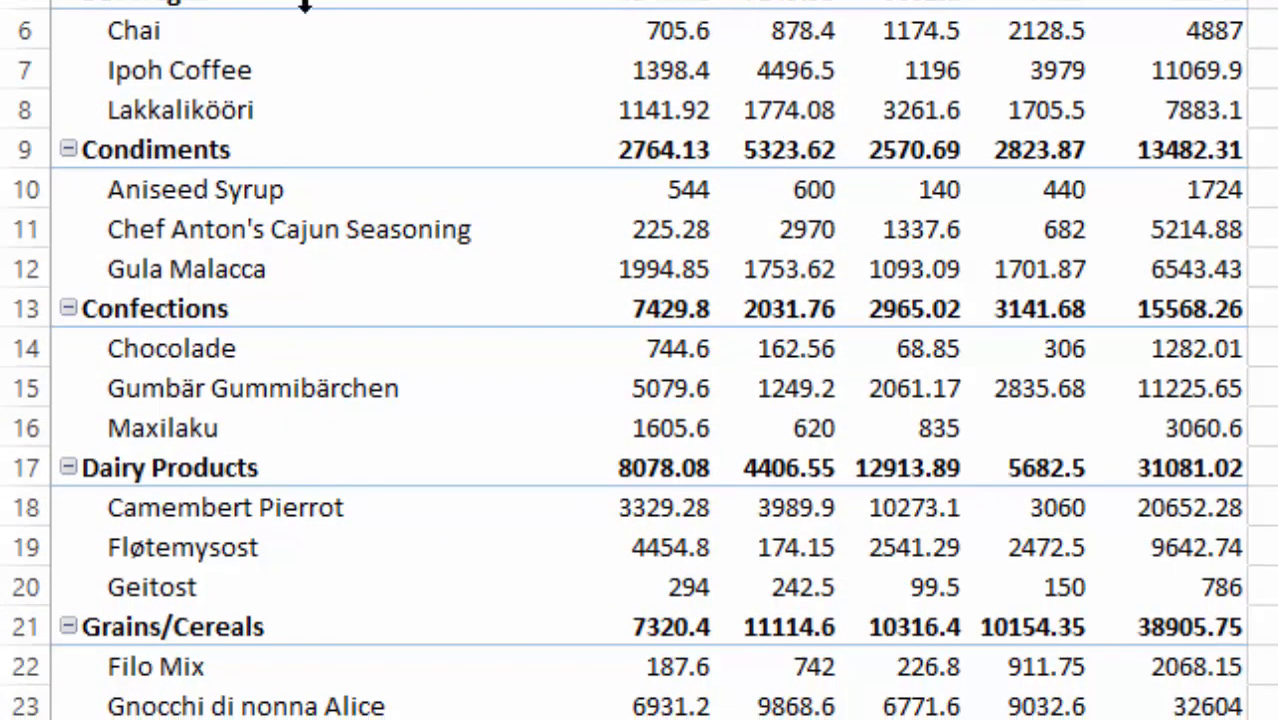
{"action": "scroll", "coordinate": [690, 149], "scroll_direction": "up", "scroll_amount": 1}
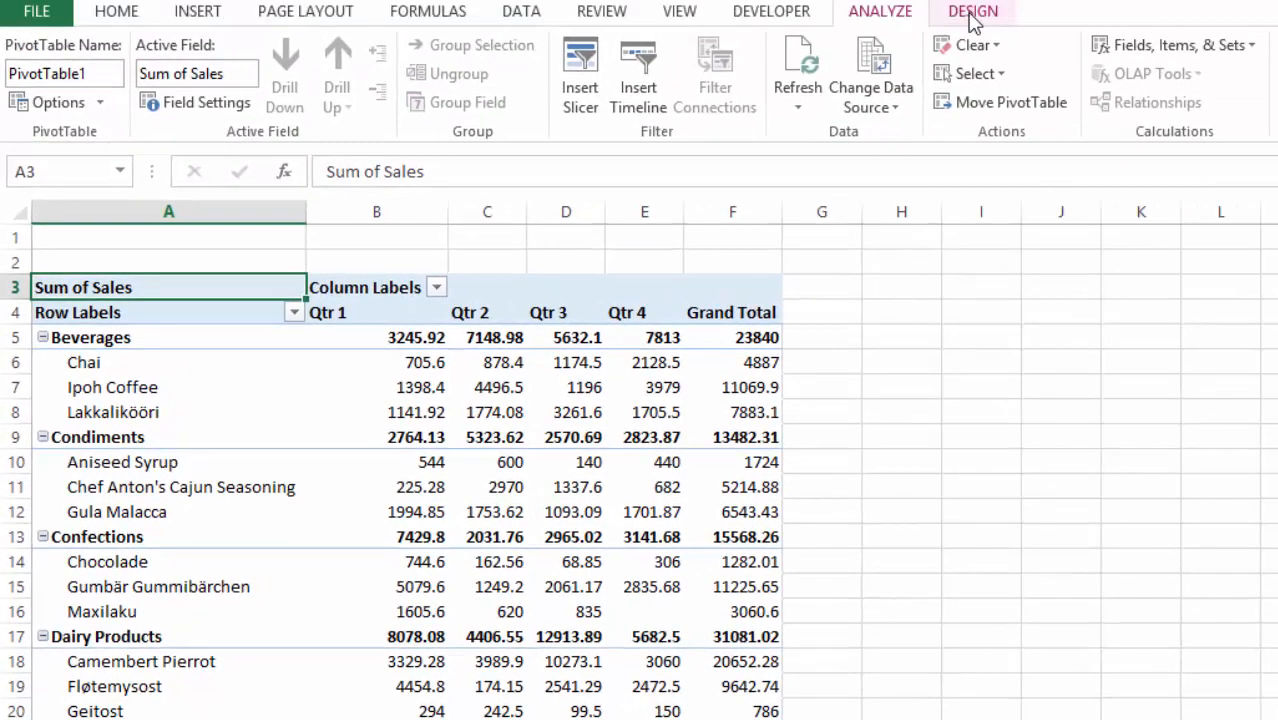
{"action": "left_click", "coordinate": [972, 16]}
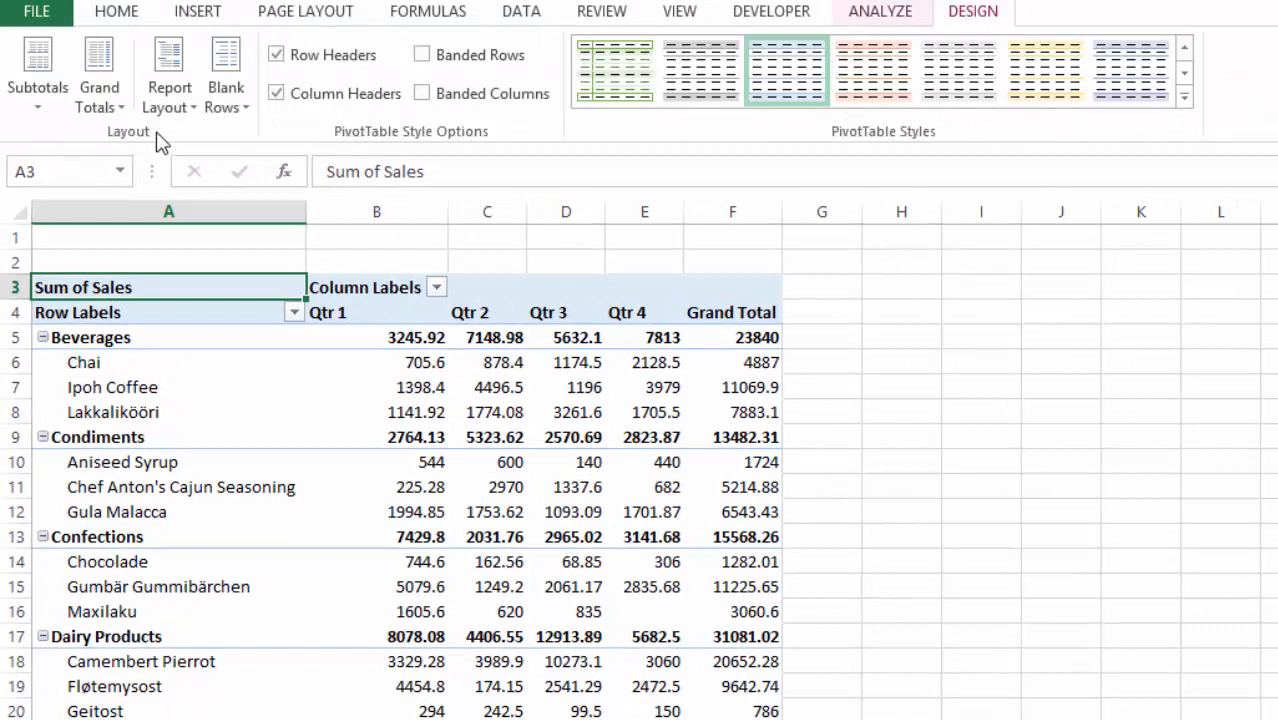
{"action": "left_click", "coordinate": [177, 106]}
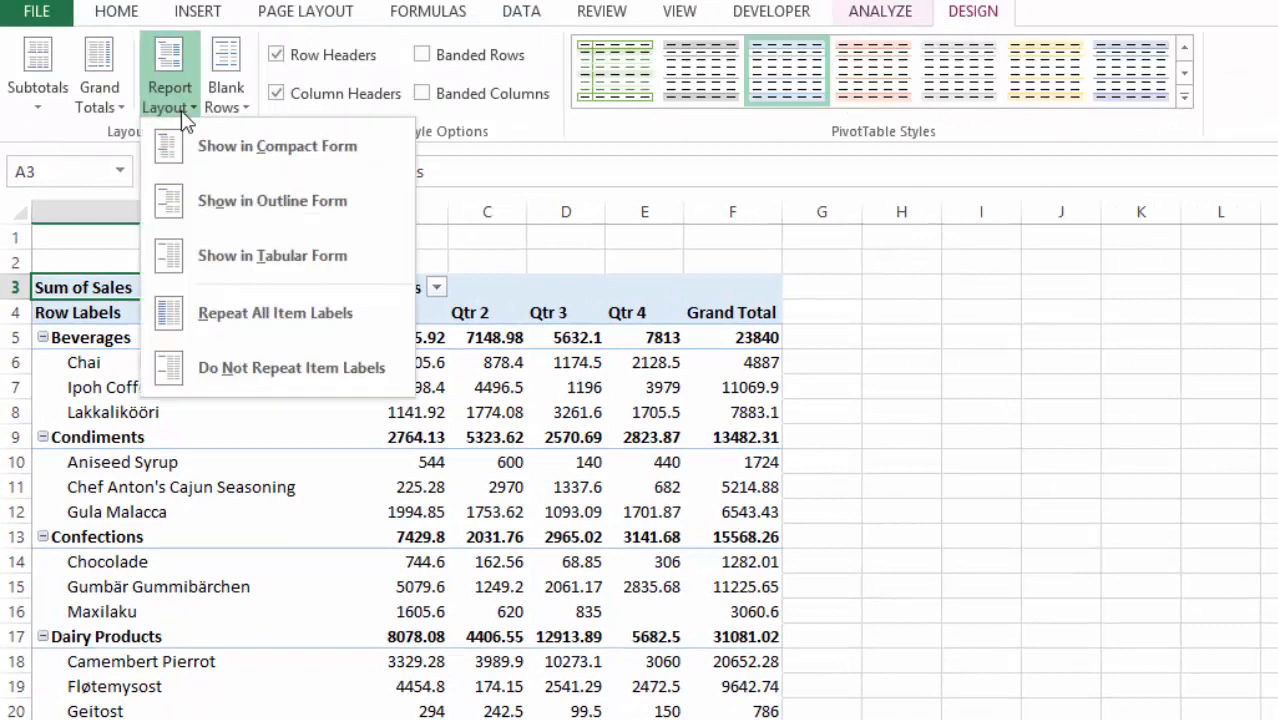
{"action": "left_click", "coordinate": [257, 256]}
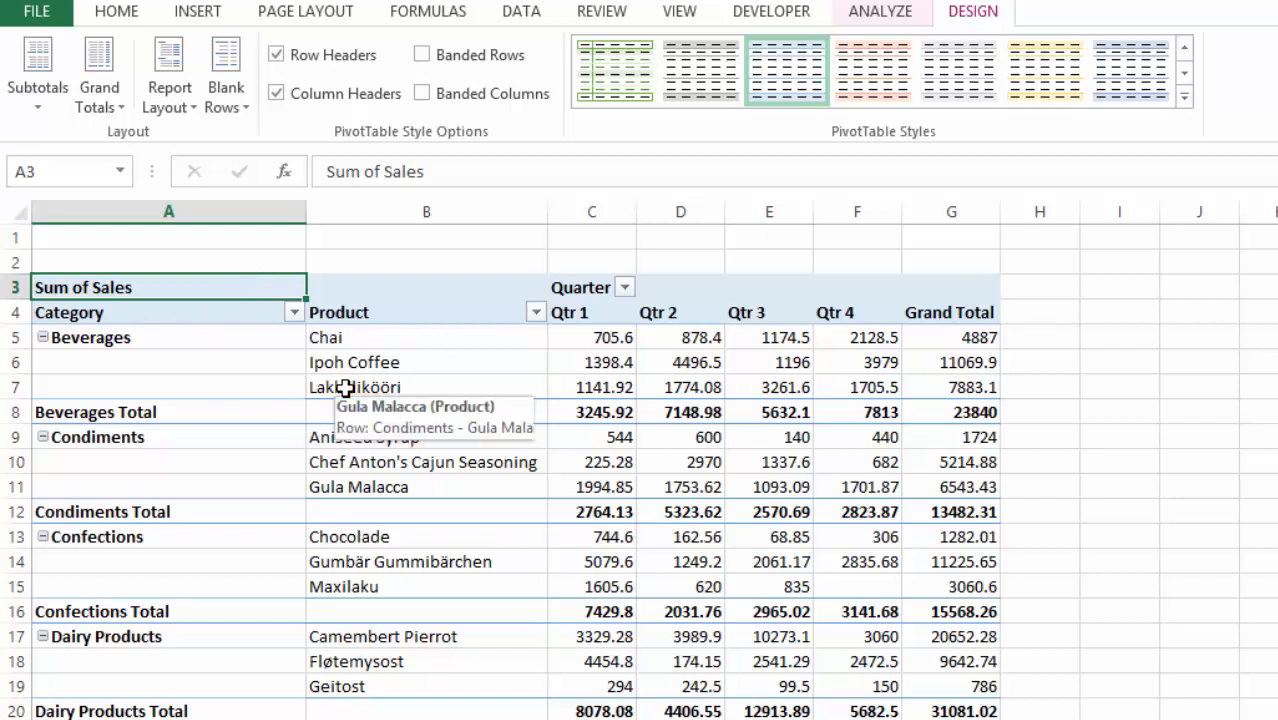
- Copy the PivotTable from the Category header in A4 across to Grand Total and down to the last row
{"action": "left_click", "coordinate": [193, 312]}
{"action": "key", "text": "ctrl+shift+Right"}
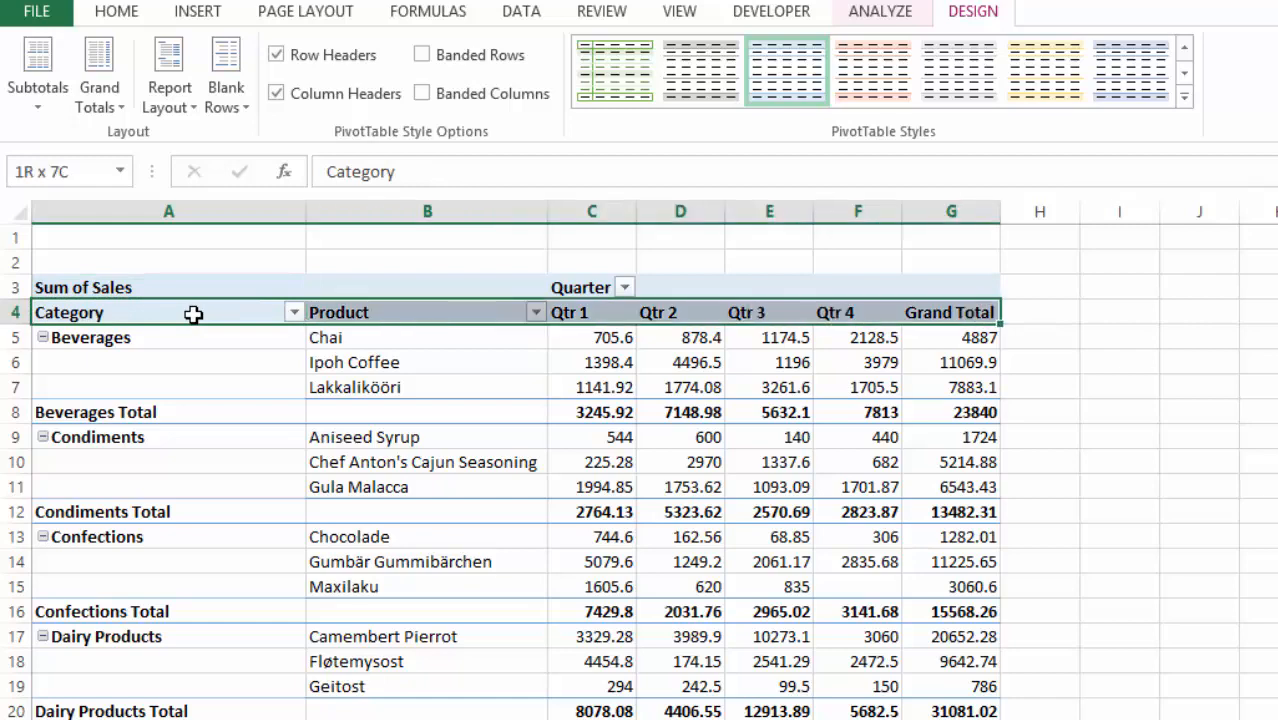
{"action": "key", "text": "ctrl+shift+Down"}
{"action": "key", "text": "ctrl+shift+Down"}
{"action": "key", "text": "ctrl+shift+Down"}
{"action": "key", "text": "ctrl+shift+Down"}
{"action": "key", "text": "ctrl+shift+Down"}
{"action": "key", "text": "ctrl+shift+Down"}
{"action": "key", "text": "ctrl+shift+Down"}
{"action": "key", "text": "ctrl+shift+Down"}
{"action": "key", "text": "ctrl+shift+Down"}
{"action": "key", "text": "ctrl+shift+Down"}
{"action": "key", "text": "ctrl+shift+Down"}
{"action": "key", "text": "ctrl+shift+Down"}
{"action": "key", "text": "ctrl+shift+Down"}
{"action": "key", "text": "ctrl+shift+Down"}
{"action": "key", "text": "ctrl+shift+Down"}
{"action": "key", "text": "ctrl+shift+Down"}
{"action": "key", "text": "ctrl+shift+Down"}
{"action": "key", "text": "ctrl+shift+Down"}
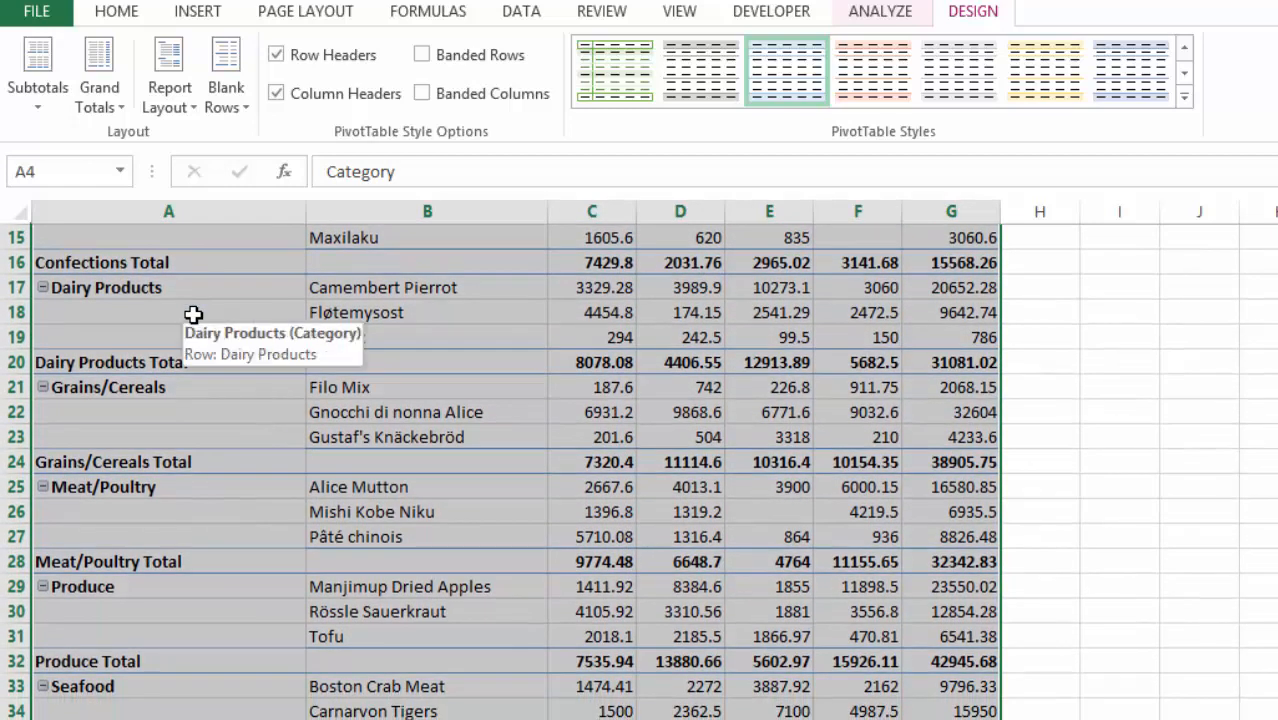
{"action": "key", "text": "ctrl+c"}
- Paste the copied table as values only at A1 of the blank Sheet2 and autofit the column widths
{"action": "key", "text": "ctrl+n"}
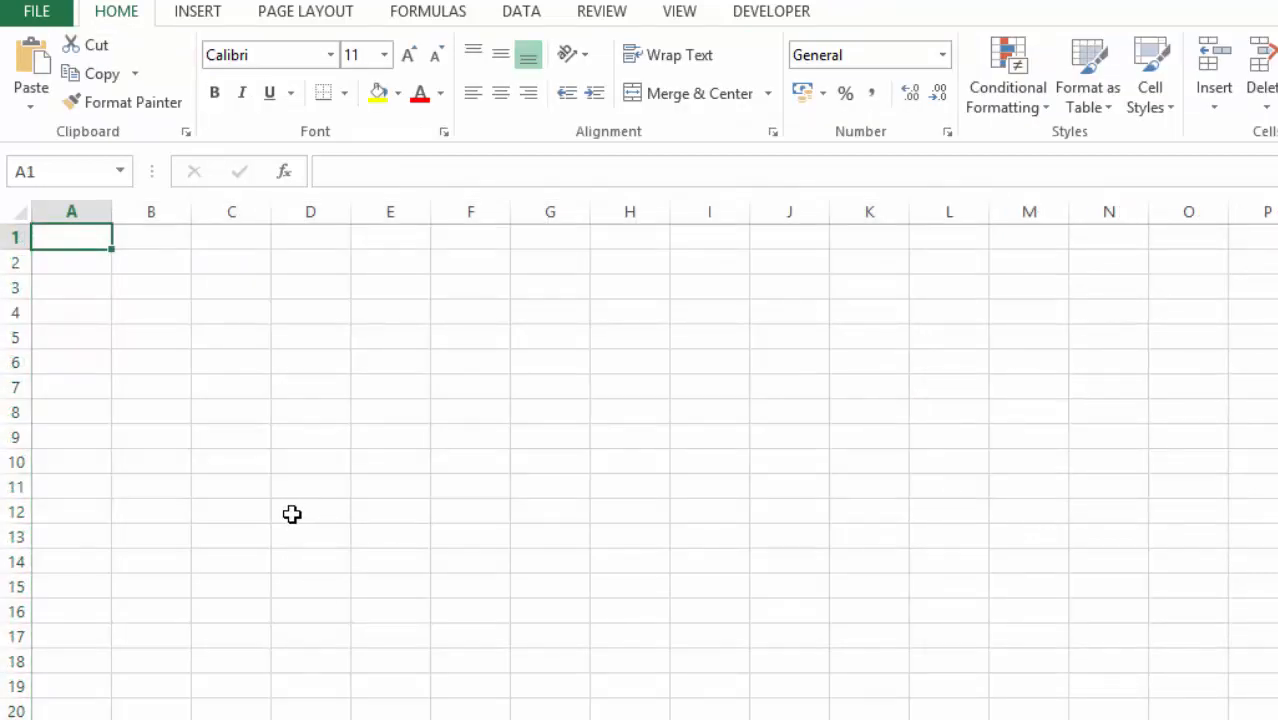
{"action": "left_click", "coordinate": [33, 106]}
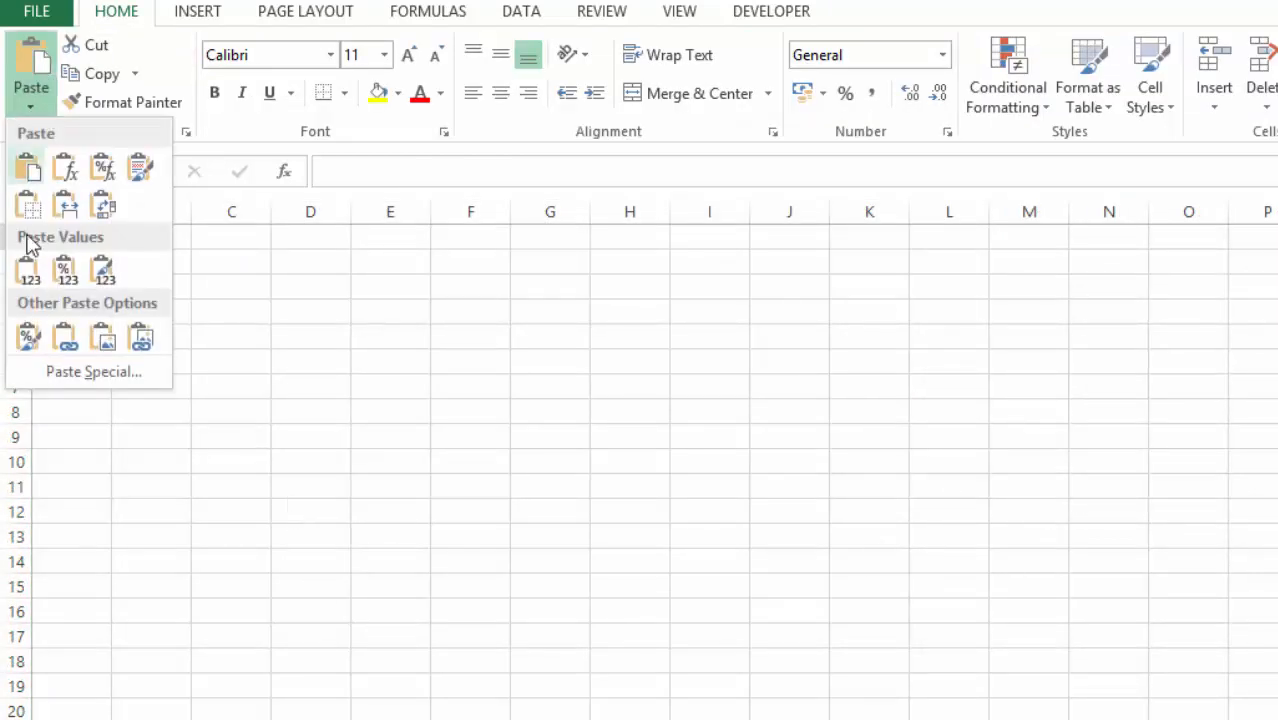
{"action": "left_click", "coordinate": [28, 272]}
{"action": "left_click", "coordinate": [20, 211]}
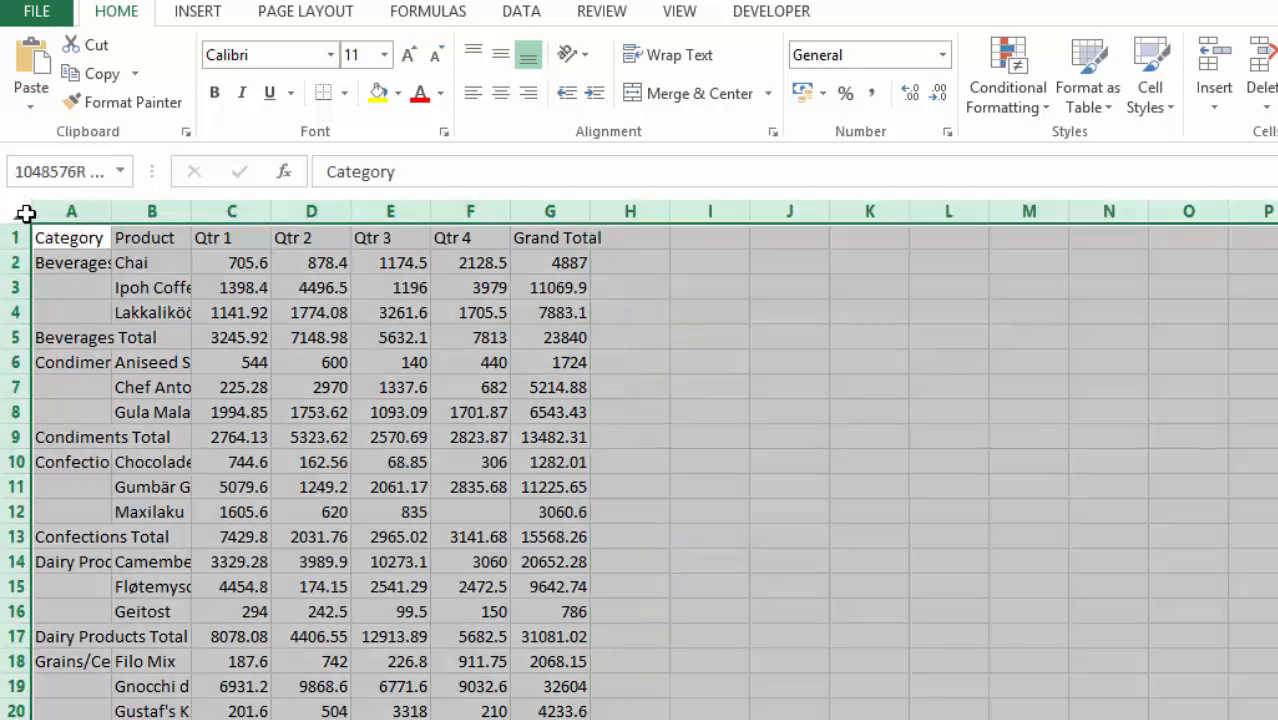
{"action": "double_click", "coordinate": [111, 211]}
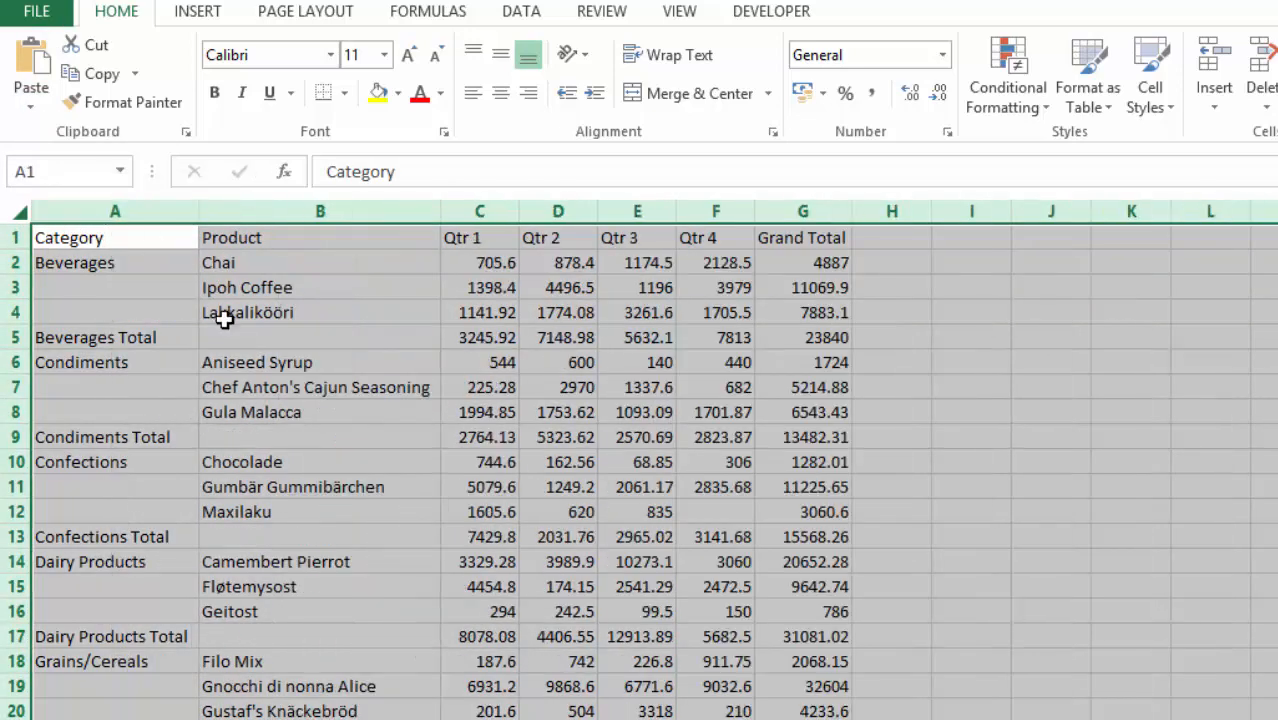
{"action": "left_click", "coordinate": [555, 337]}
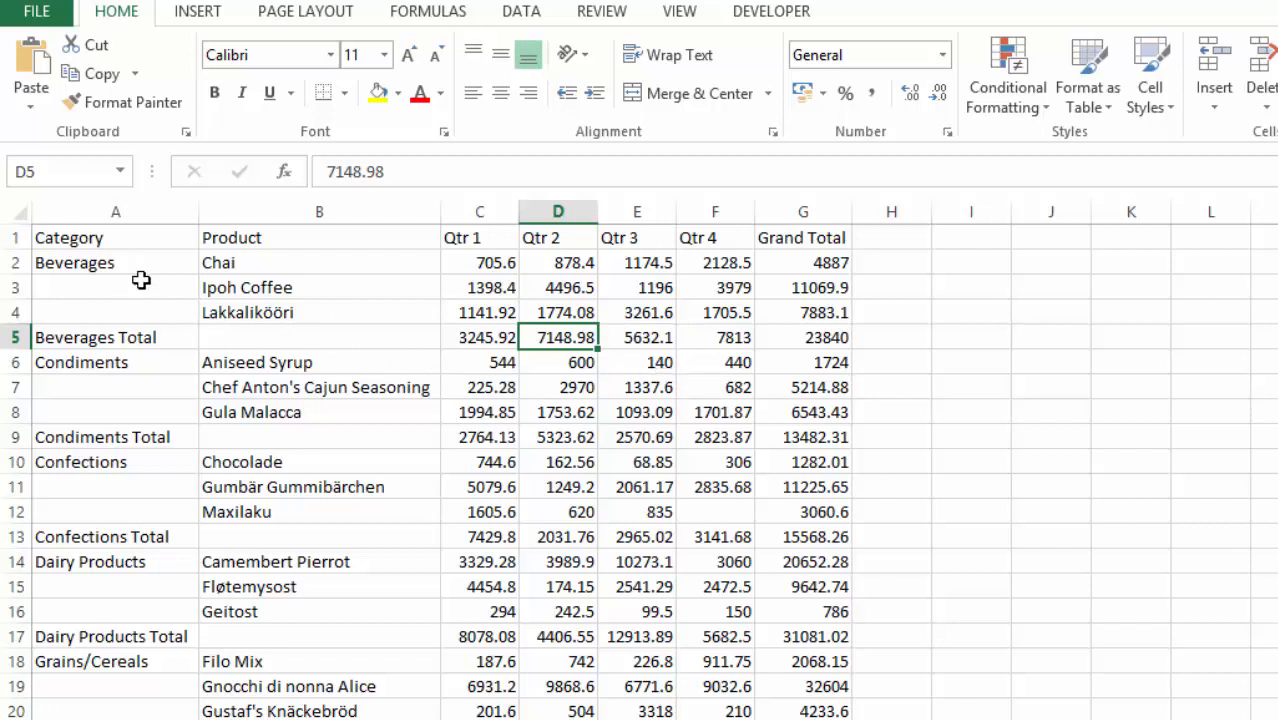
- Insert a 2-D line chart with markers from the Beverages data in A1:F4 and place it beside the table
{"action": "left_click_drag", "start_coordinate": [232, 243], "coordinate": [719, 314]}
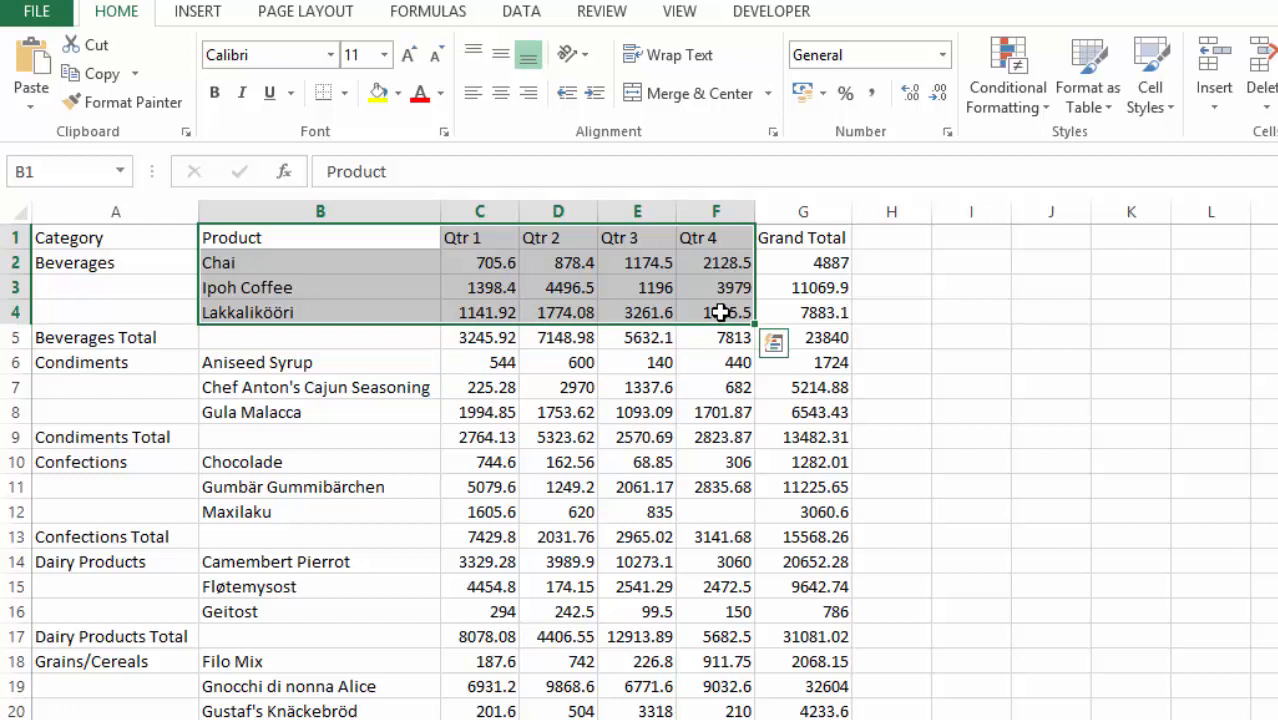
{"action": "left_click_drag", "start_coordinate": [65, 240], "coordinate": [704, 314]}
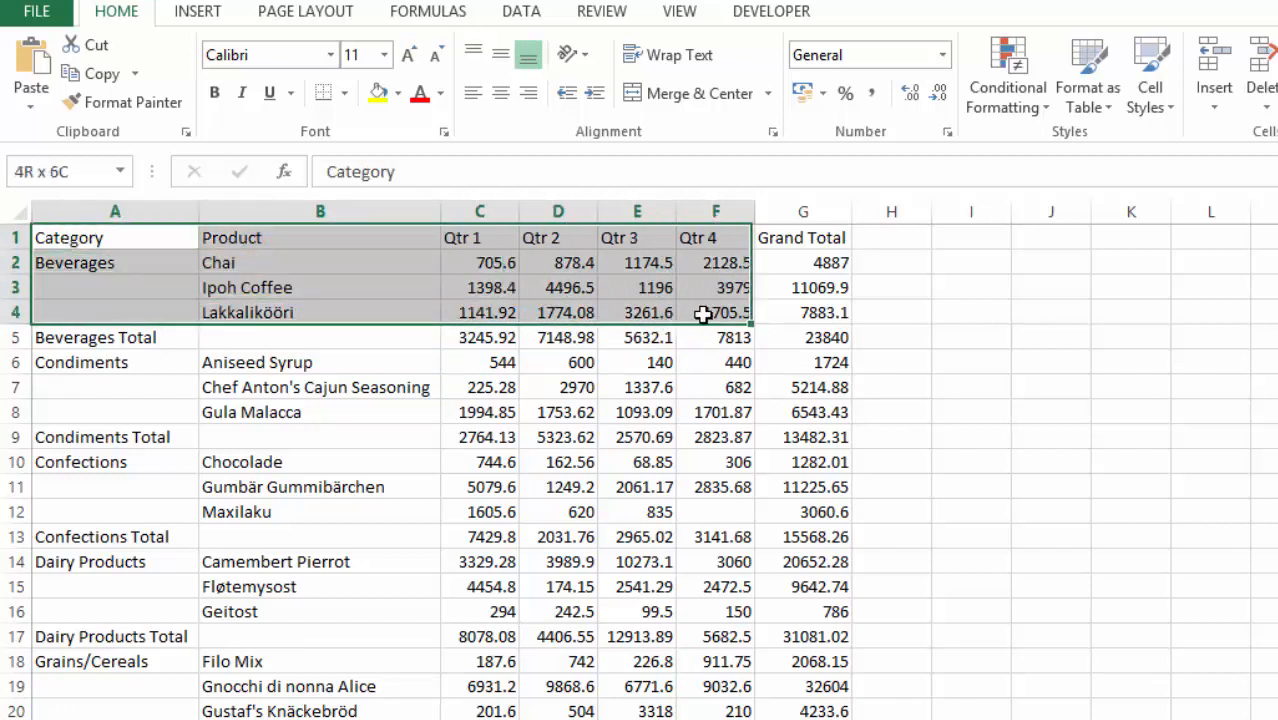
{"action": "left_click", "coordinate": [180, 12]}
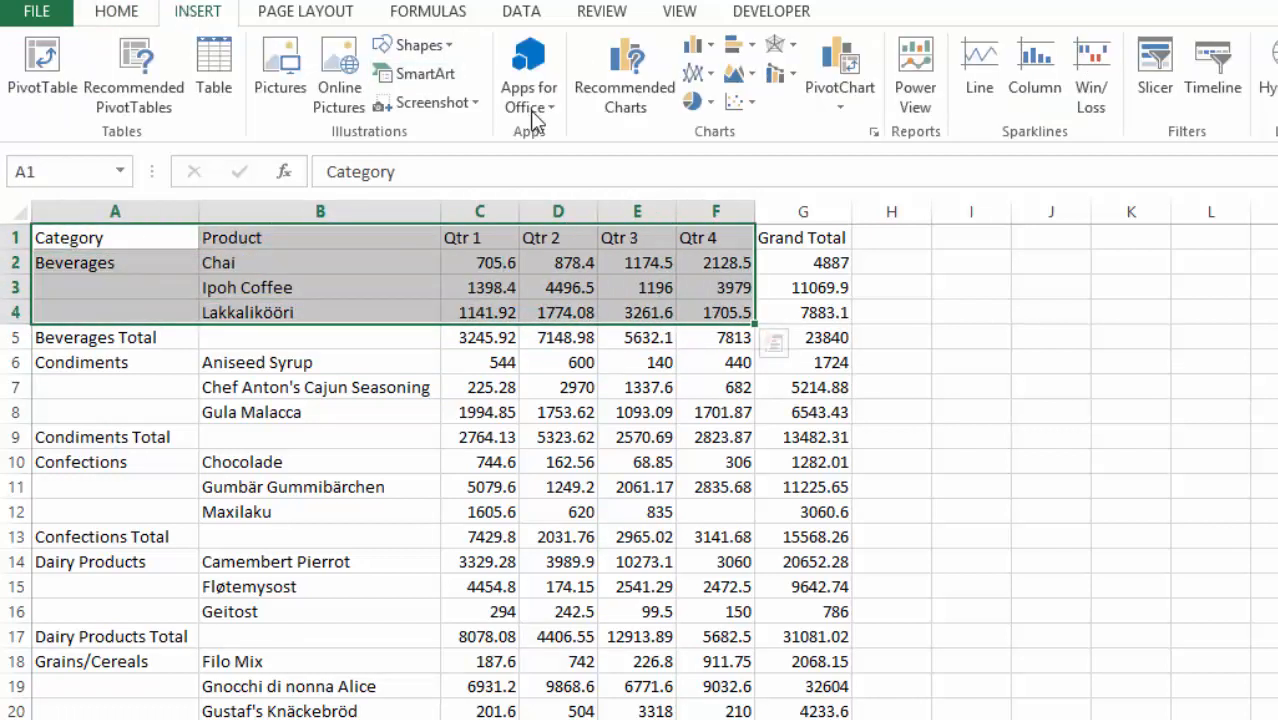
{"action": "left_click", "coordinate": [697, 73]}
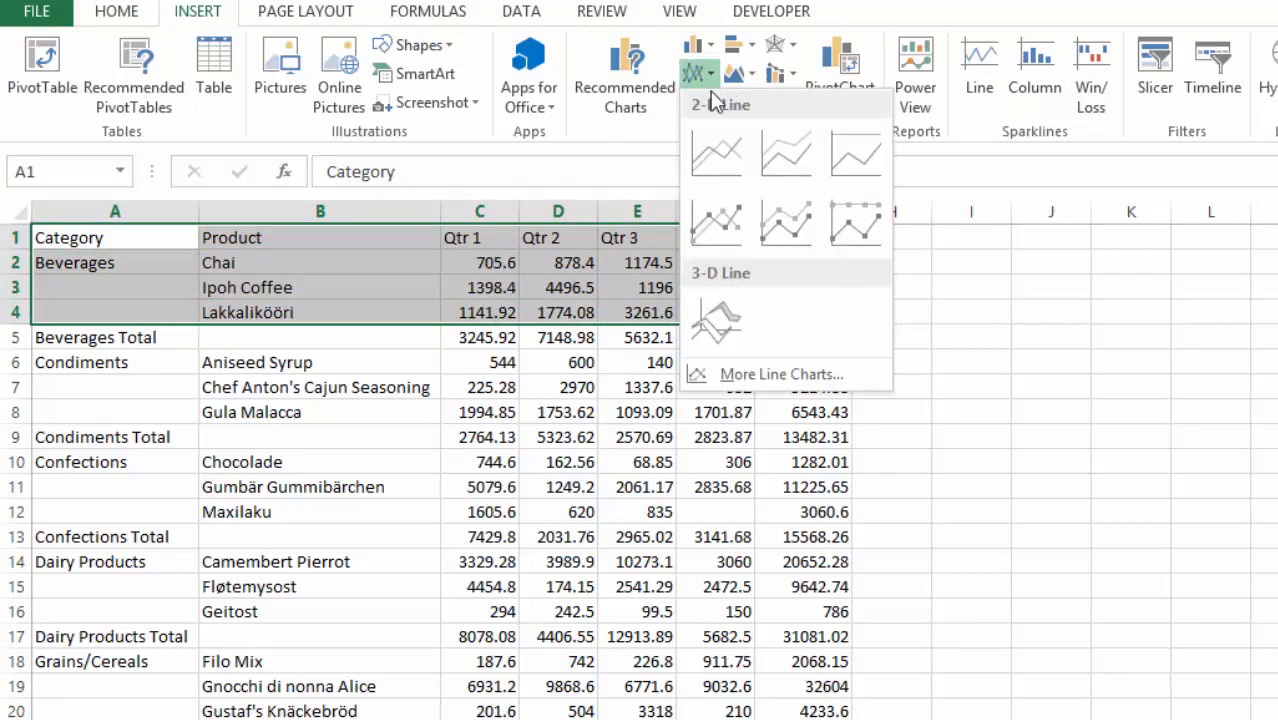
{"action": "left_click", "coordinate": [731, 220]}
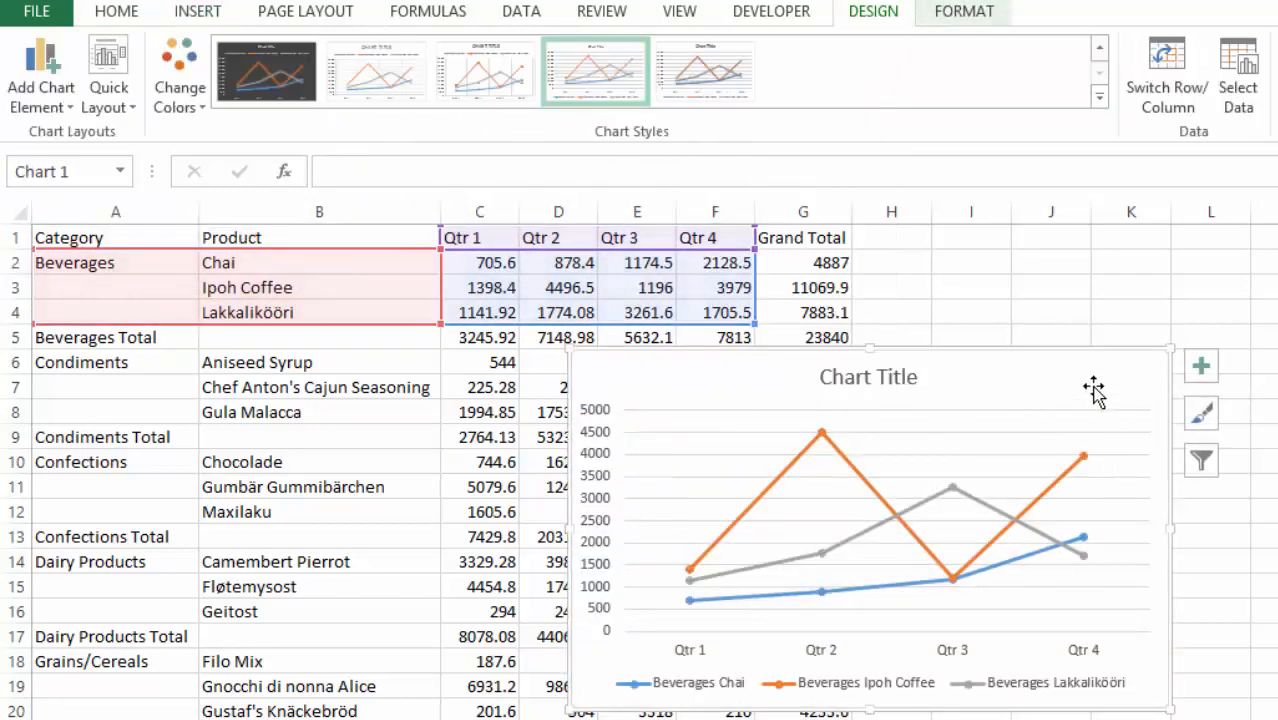
{"action": "left_click_drag", "start_coordinate": [1093, 387], "coordinate": [1277, 320]}
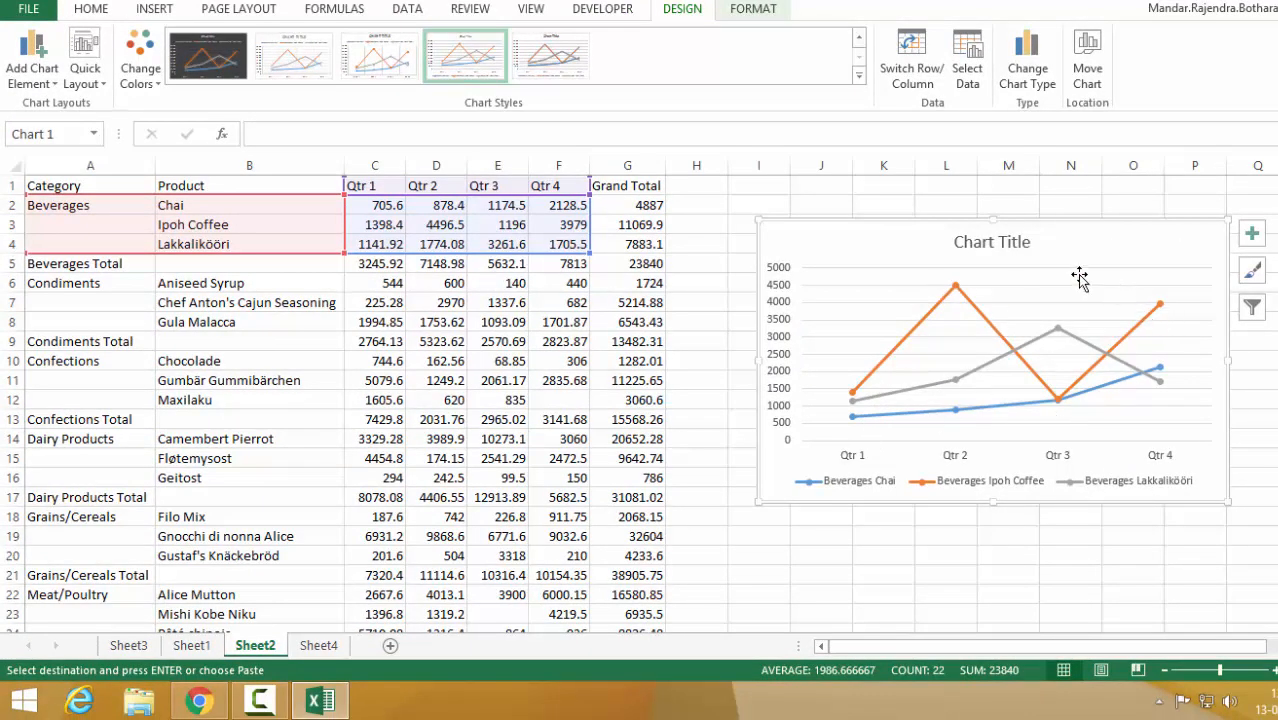
{"action": "mouse_move", "coordinate": [978, 372]}
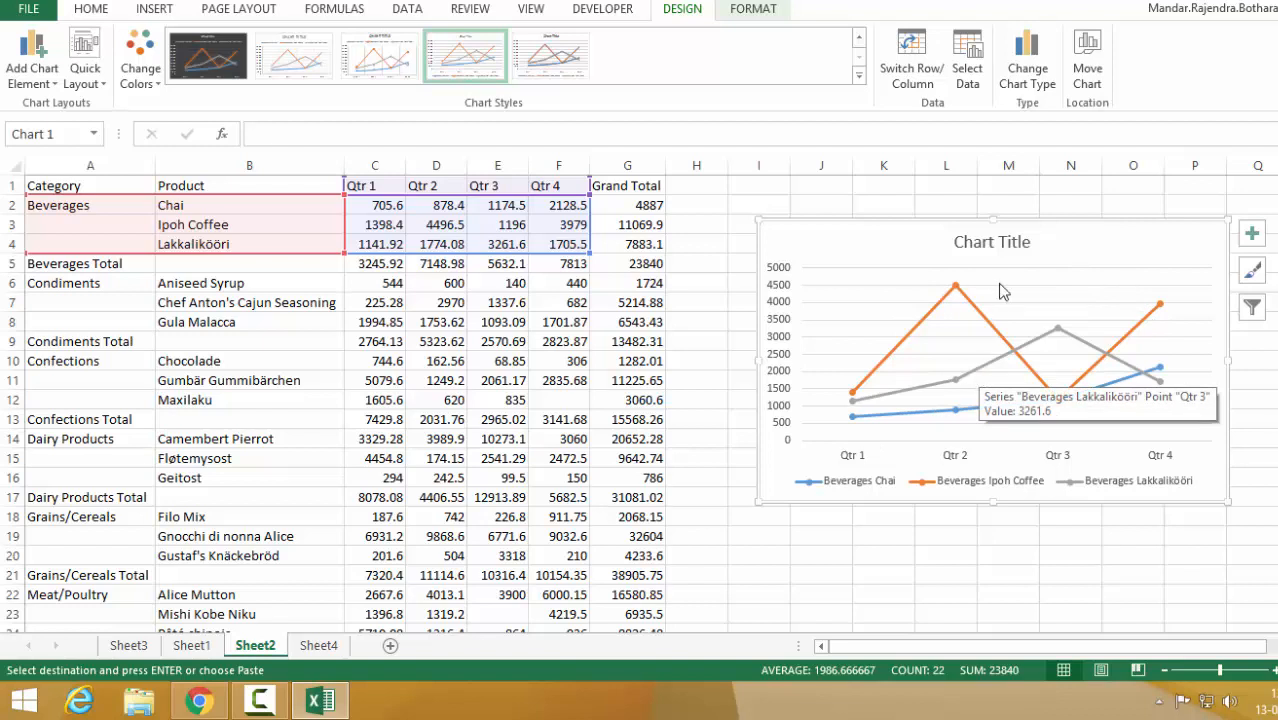
{"action": "mouse_move", "coordinate": [1033, 370]}
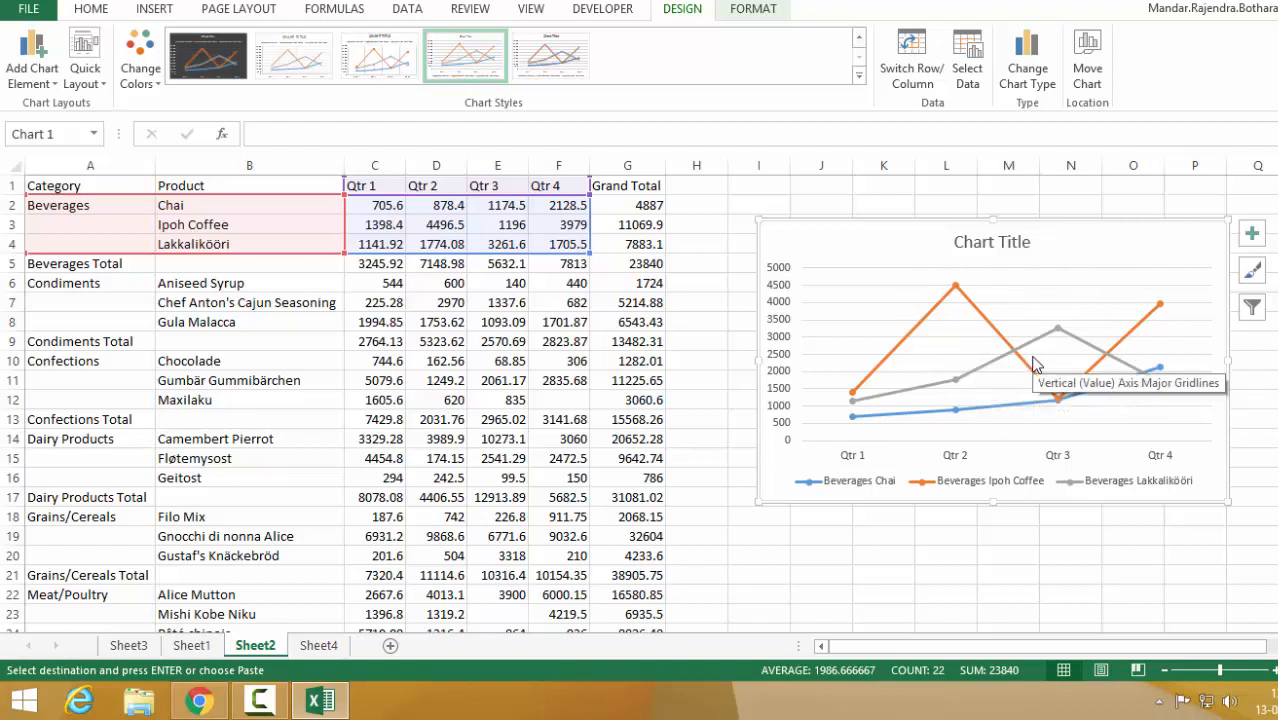
- On Sheet4, fill the blank cells H2:H4 beside the Beverages category with yellow
{"action": "left_click", "coordinate": [321, 645]}
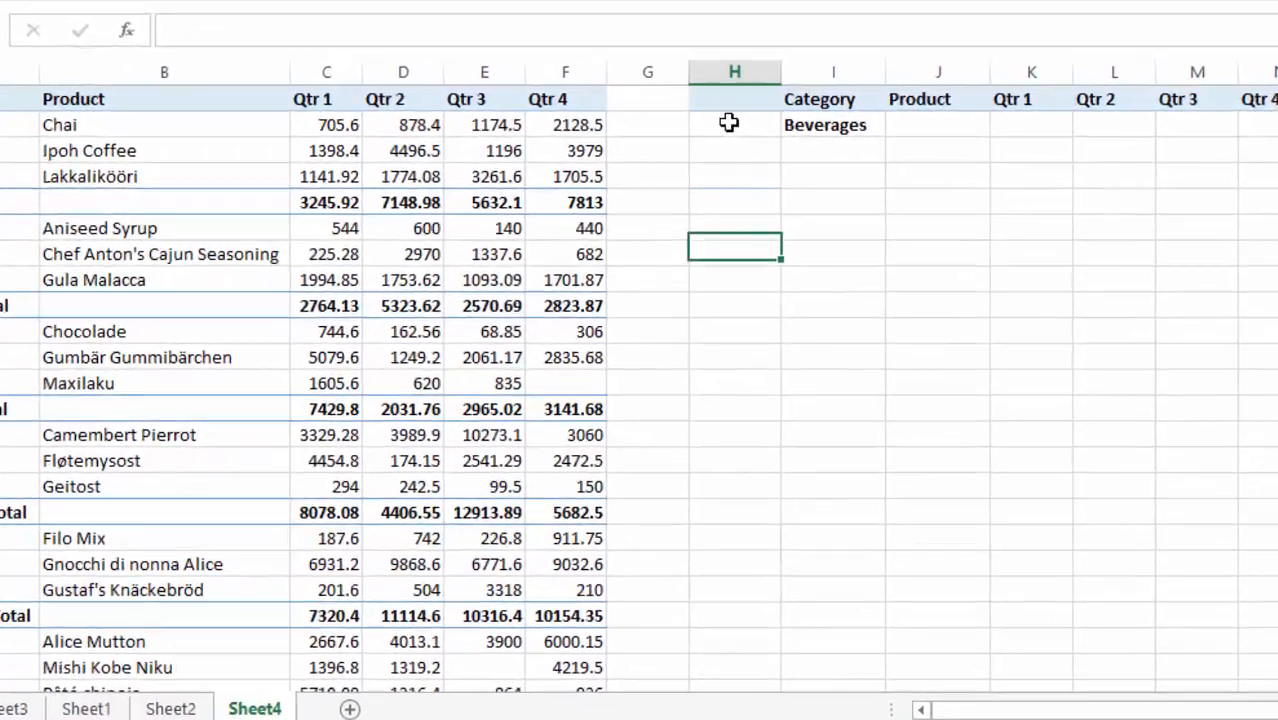
{"action": "left_click_drag", "start_coordinate": [789, 120], "coordinate": [793, 166]}
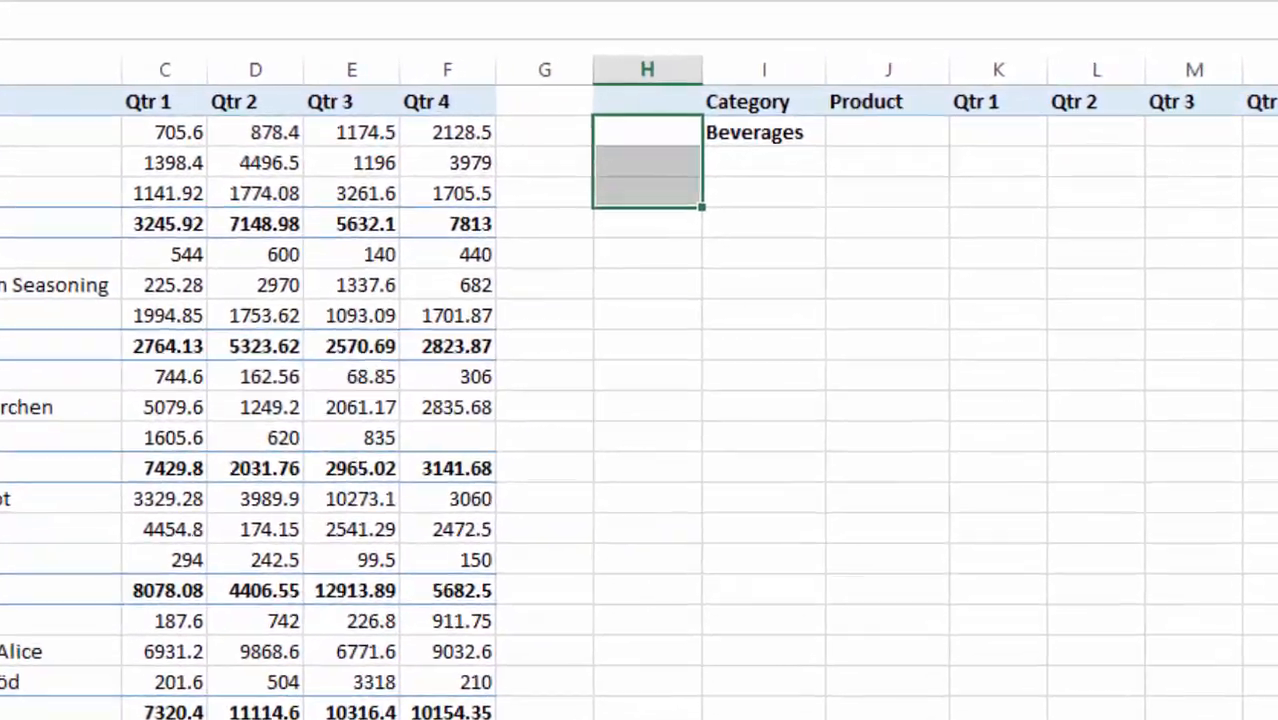
{"action": "left_click", "coordinate": [75, 0]}
{"action": "left_click", "coordinate": [855, 195]}
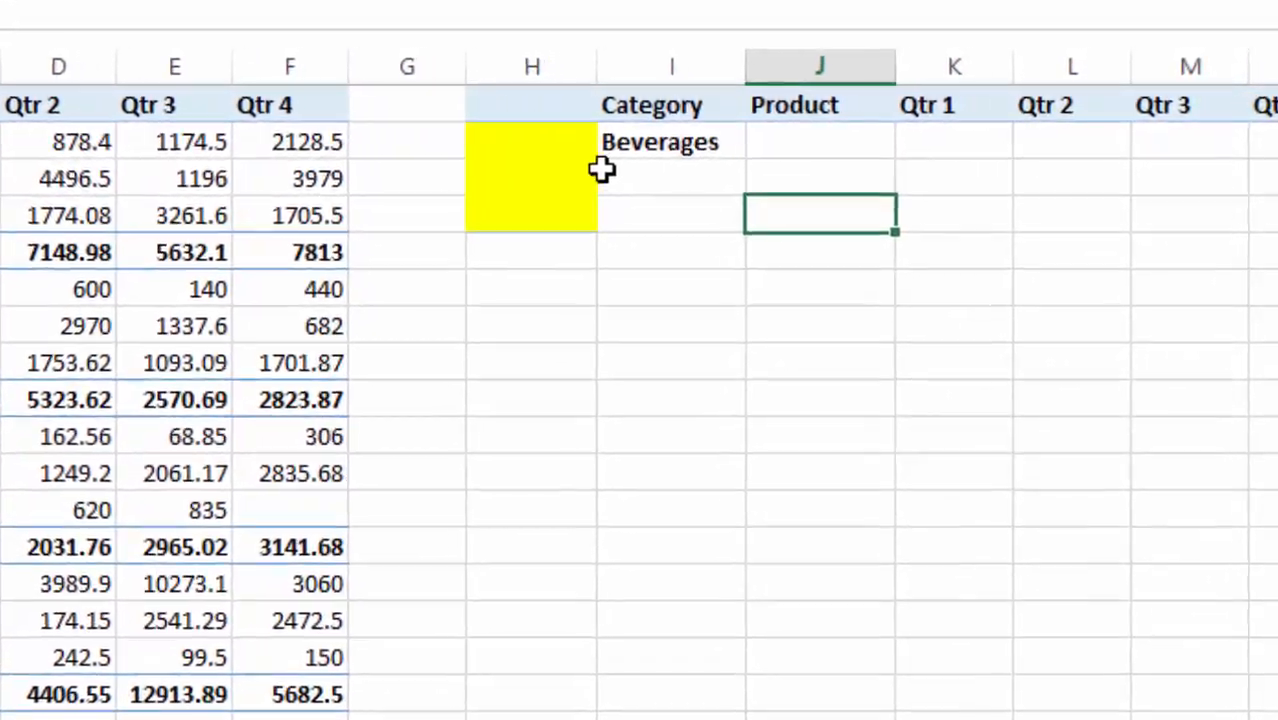
- Enter the formula =IF($H$2,B2,"") in cell J2 under the Product header of the Beverages table
{"action": "left_click", "coordinate": [752, 148]}
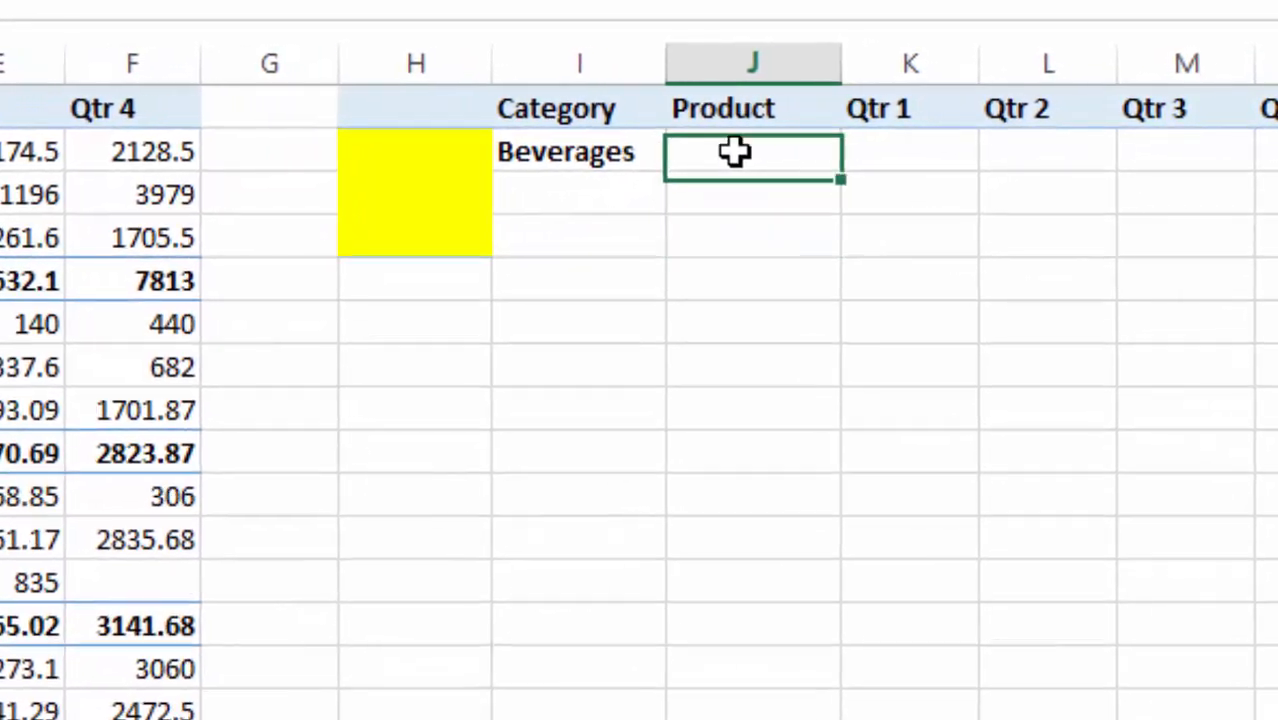
{"action": "type", "text": "=if"}
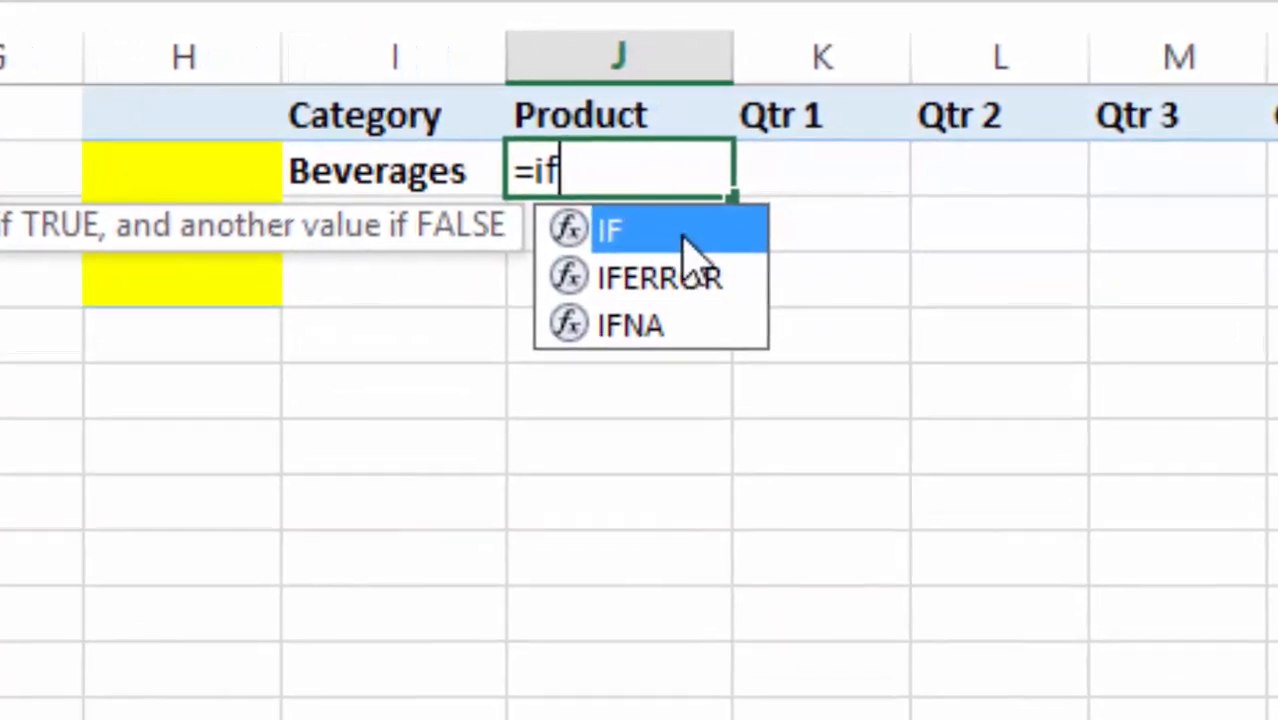
{"action": "double_click", "coordinate": [690, 232]}
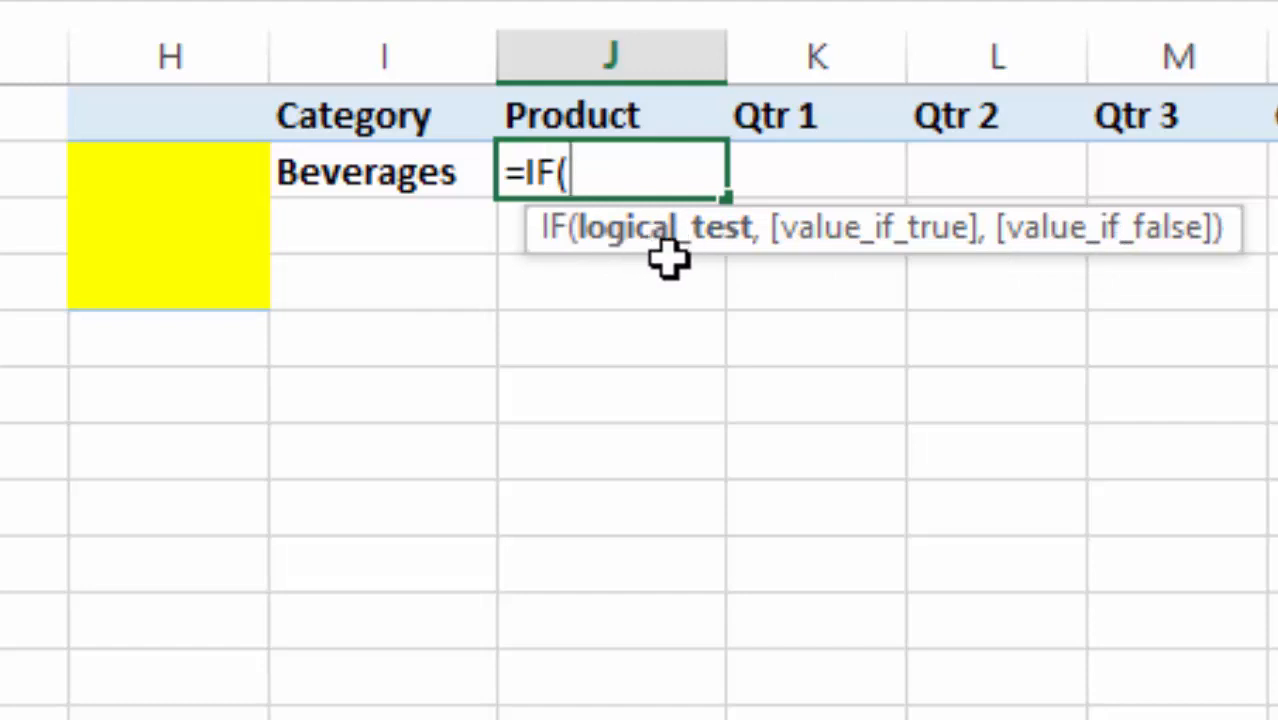
{"action": "left_click", "coordinate": [170, 175]}
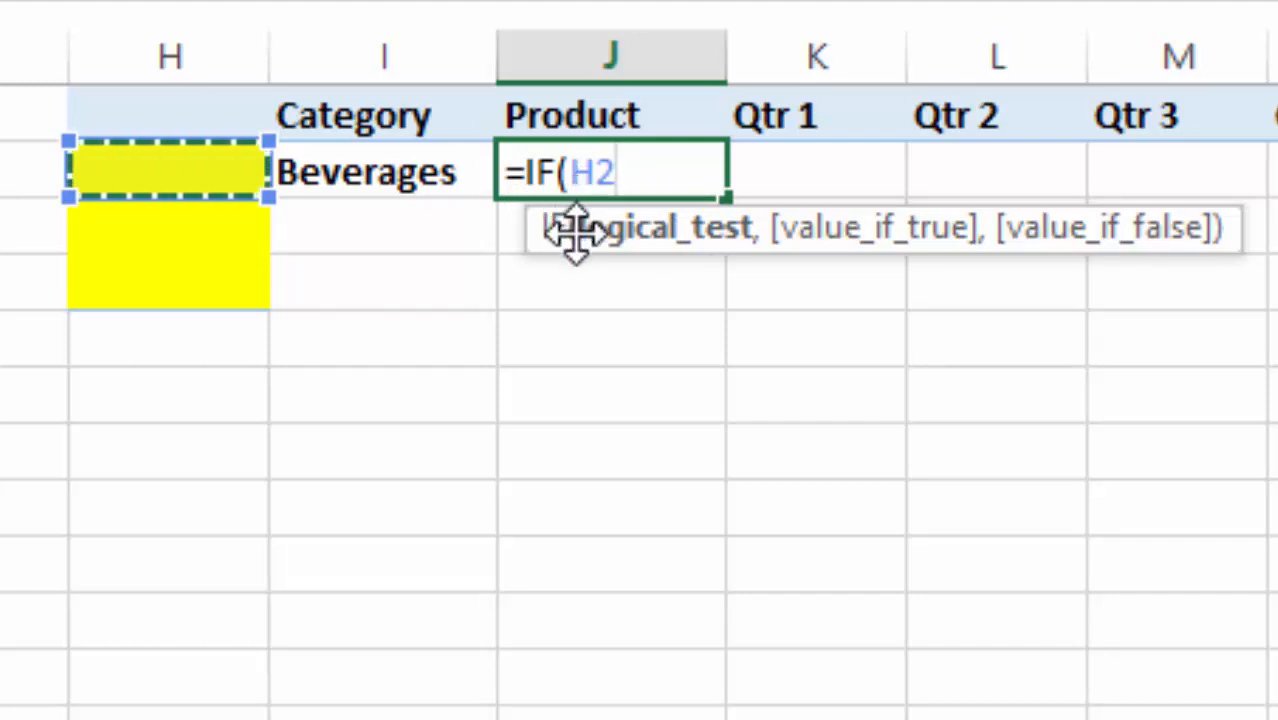
{"action": "key", "text": "F4"}
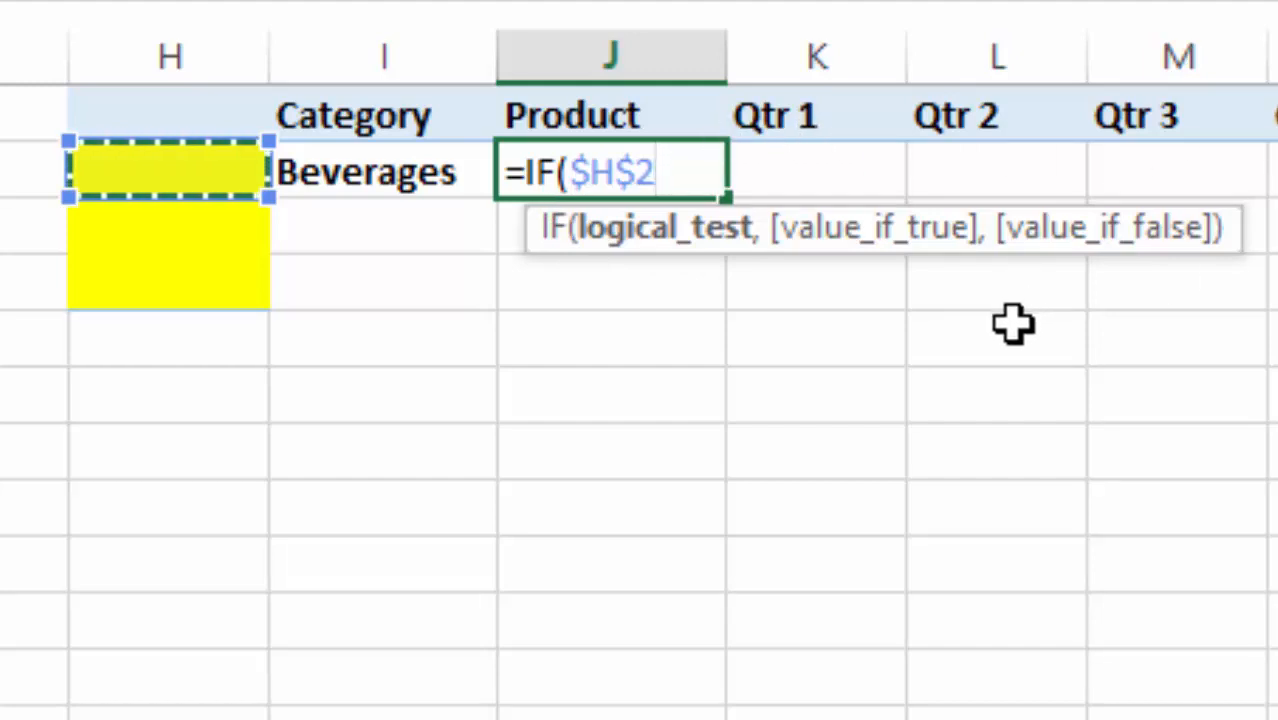
{"action": "type", "text": ","}
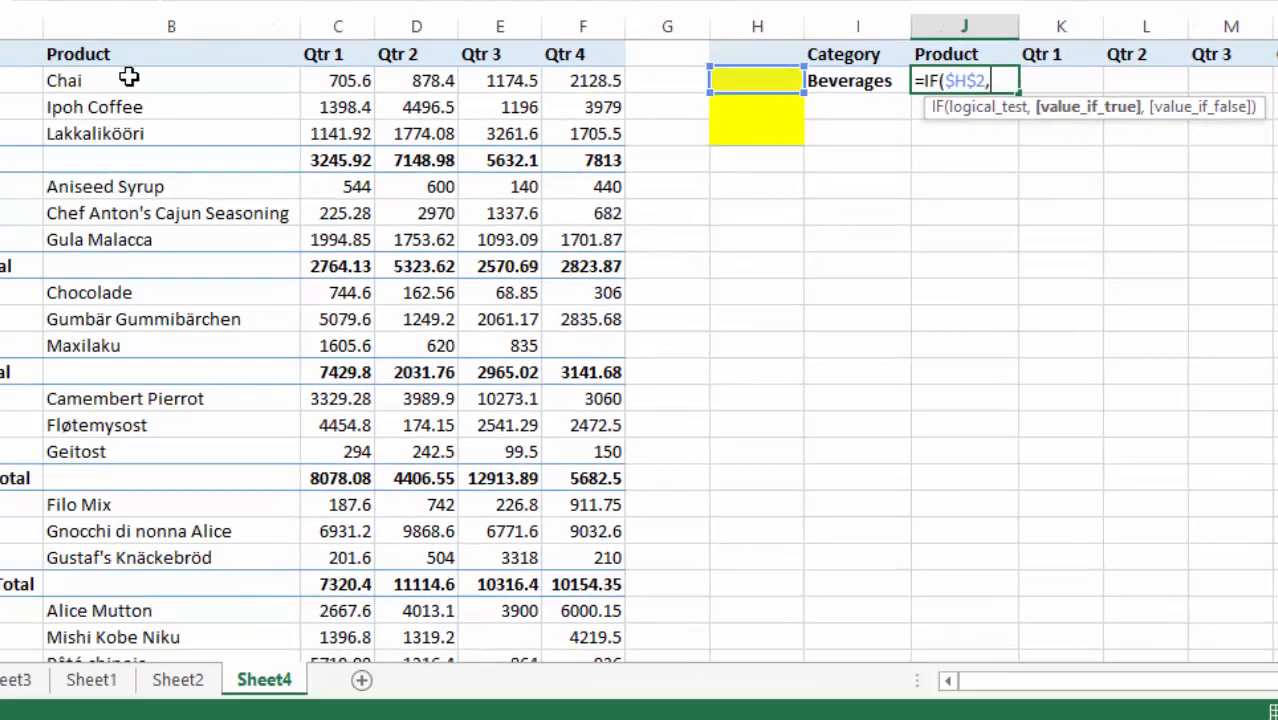
{"action": "left_click", "coordinate": [129, 78]}
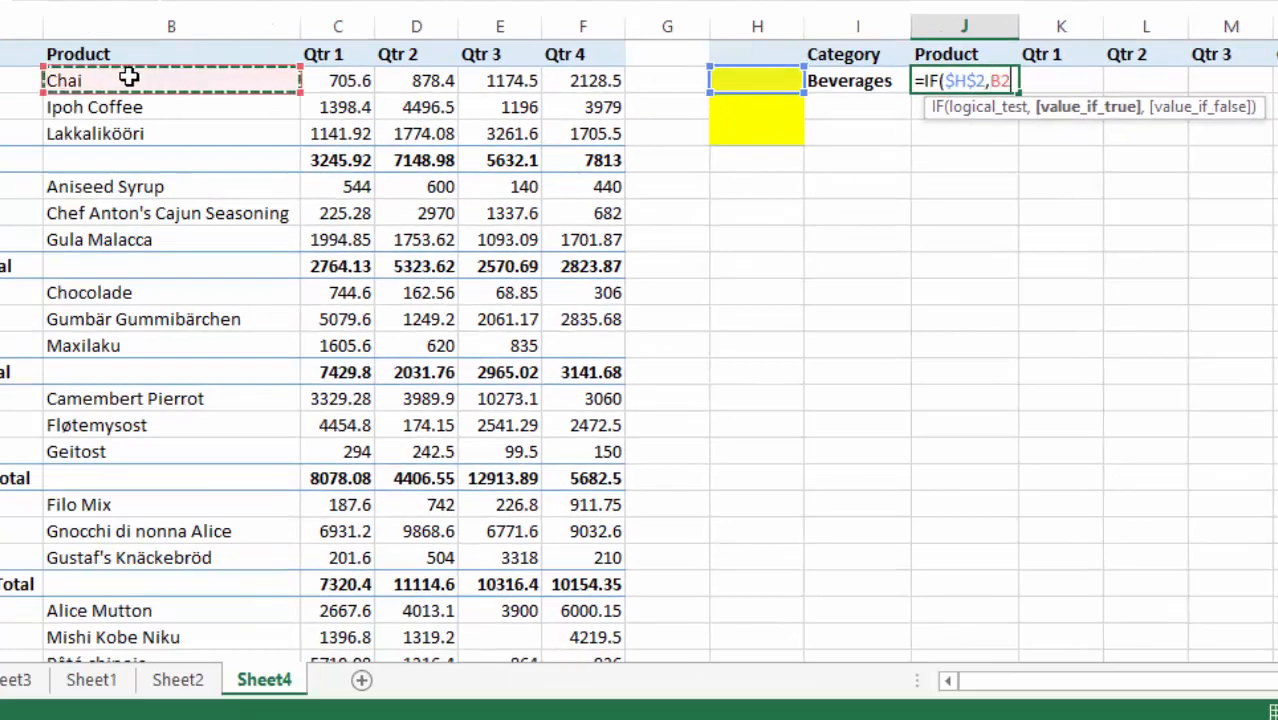
{"action": "type", "text": ","}
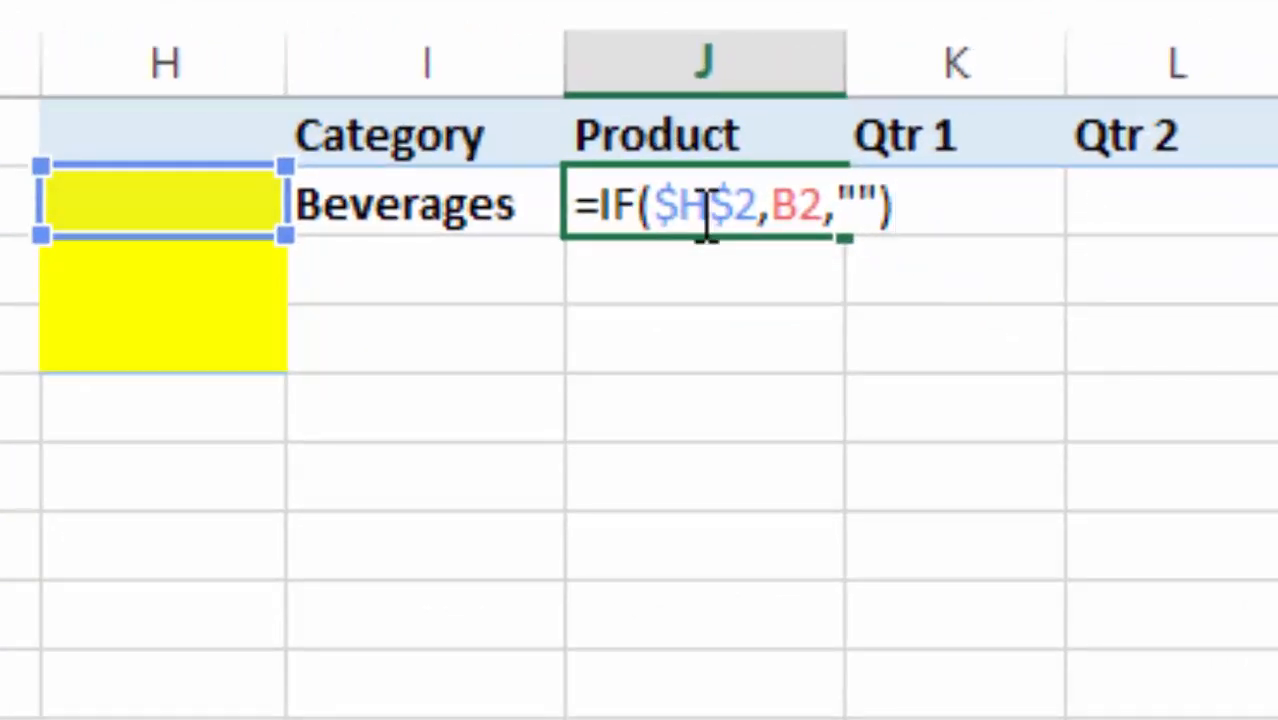
{"action": "key", "text": "Return"}
{"action": "left_click", "coordinate": [740, 200]}
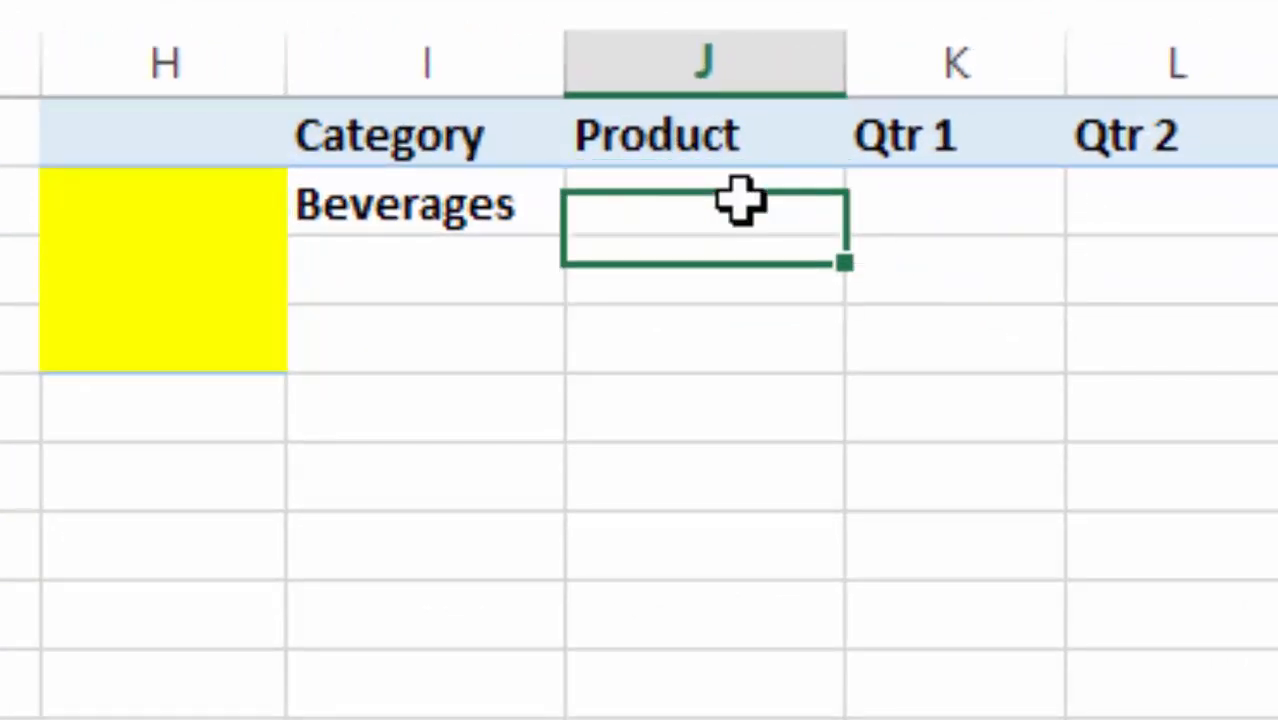
- Enter TRUE in the yellow cell H2 and fill the J2 formula across to N2 under Qtr 4
{"action": "left_click", "coordinate": [145, 200]}
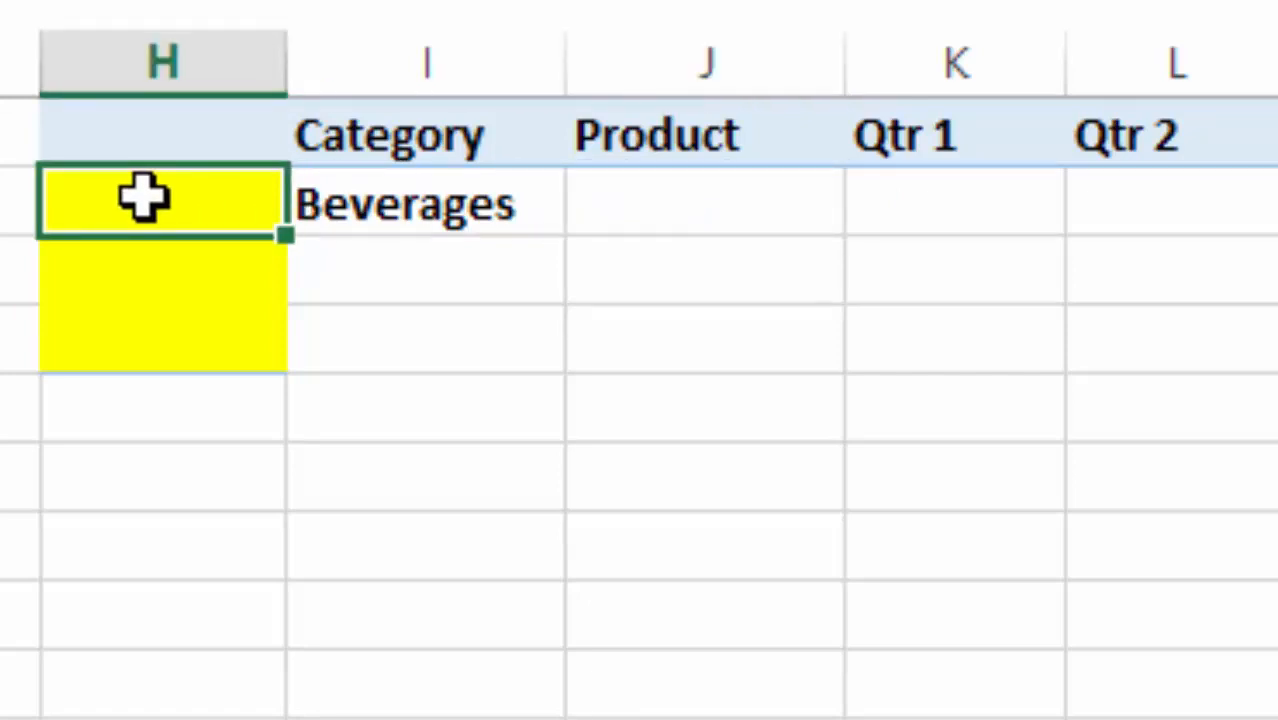
{"action": "type", "text": "true"}
{"action": "key", "text": "Return"}
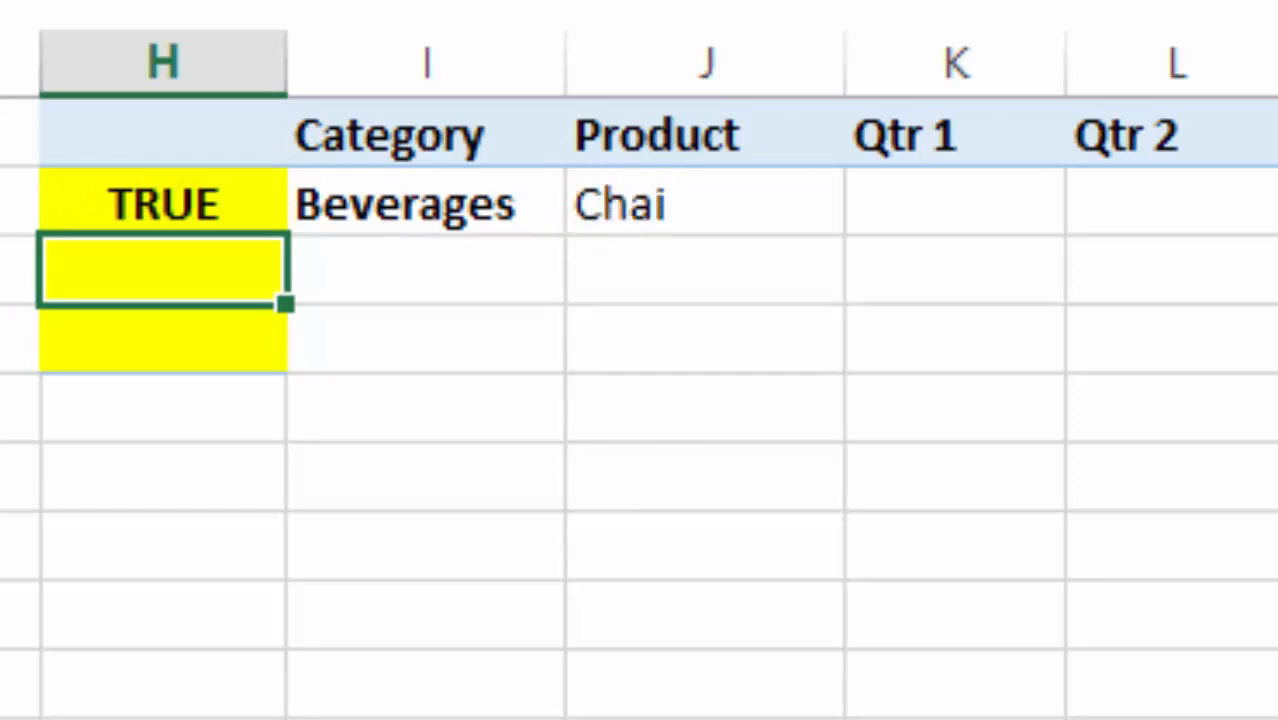
{"action": "left_click", "coordinate": [756, 220]}
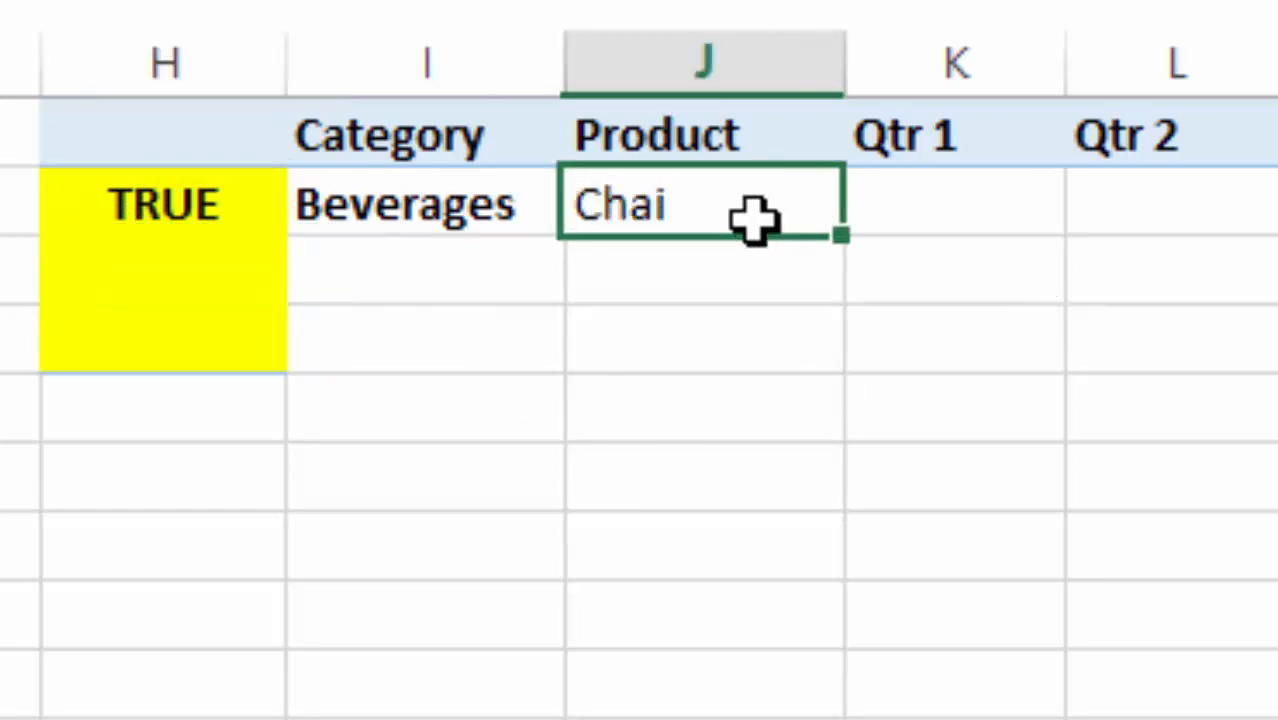
{"action": "left_click_drag", "start_coordinate": [845, 235], "coordinate": [1116, 150]}
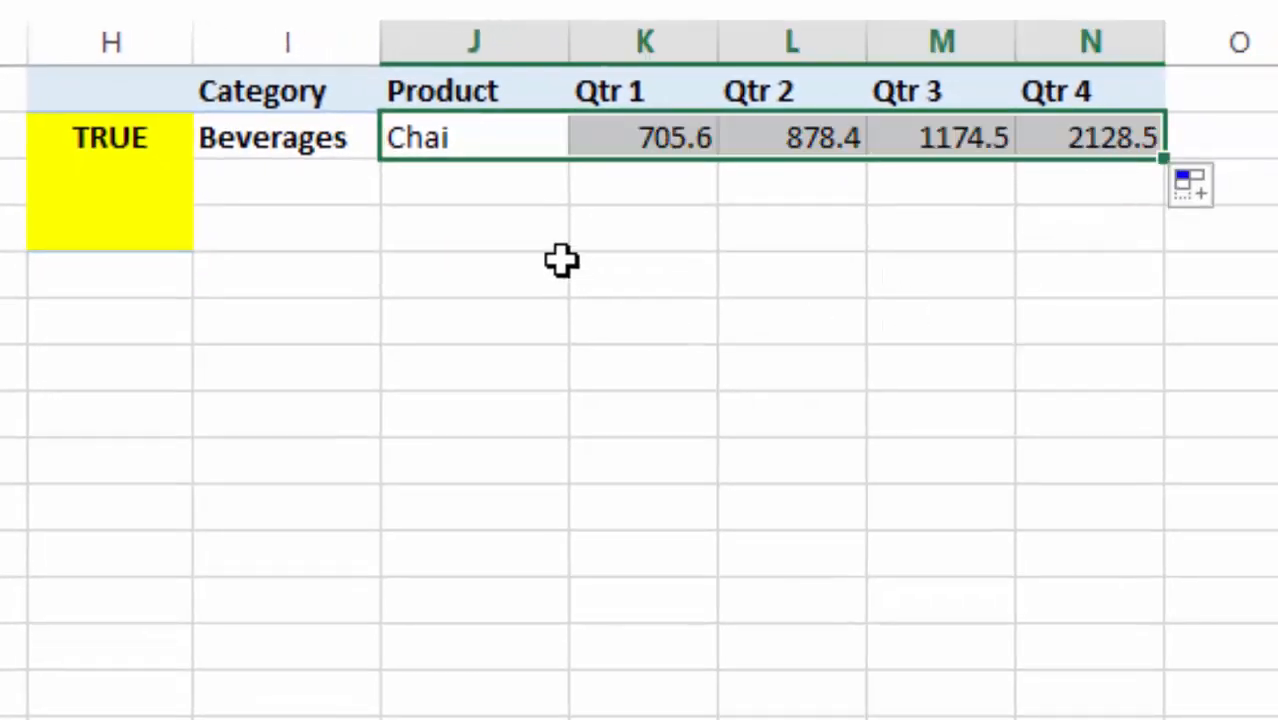
- Enter the formula =IF($H$3,B3,"") in J3 and fill it across to N3
{"action": "left_click", "coordinate": [459, 191]}
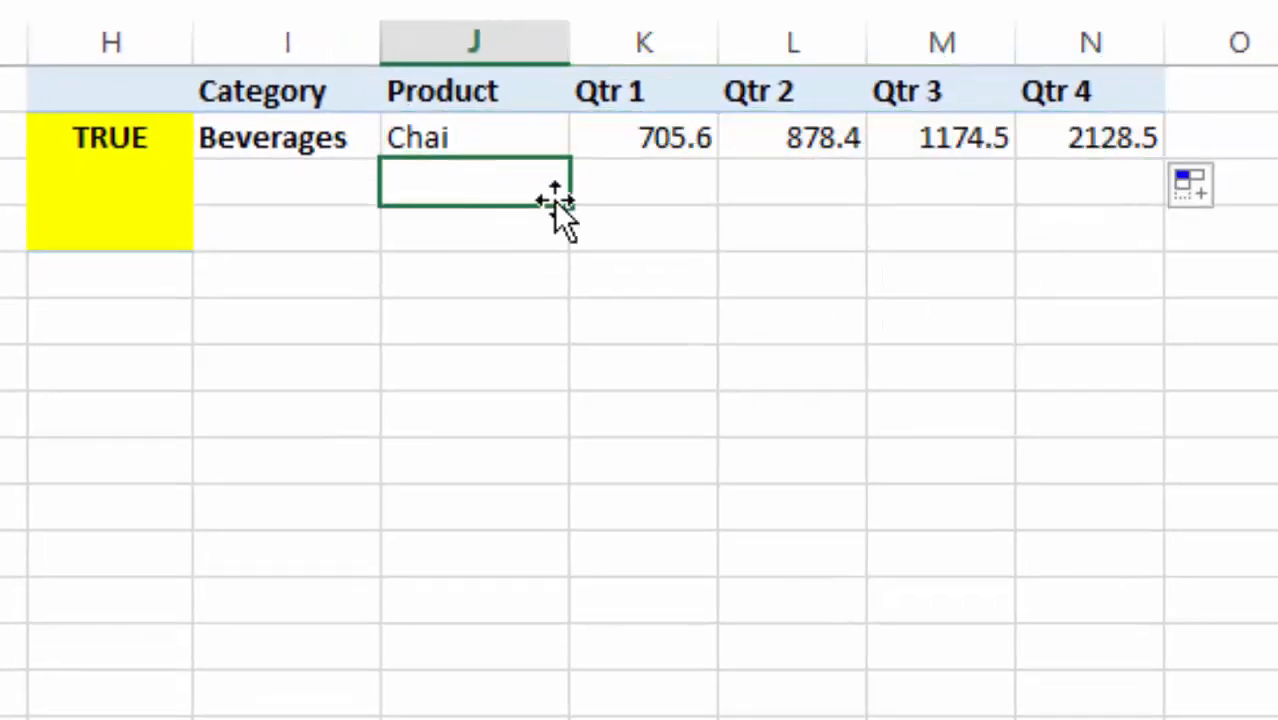
{"action": "type", "text": "if"}
{"action": "key", "text": "BackSpace"}
{"action": "key", "text": "BackSpace"}
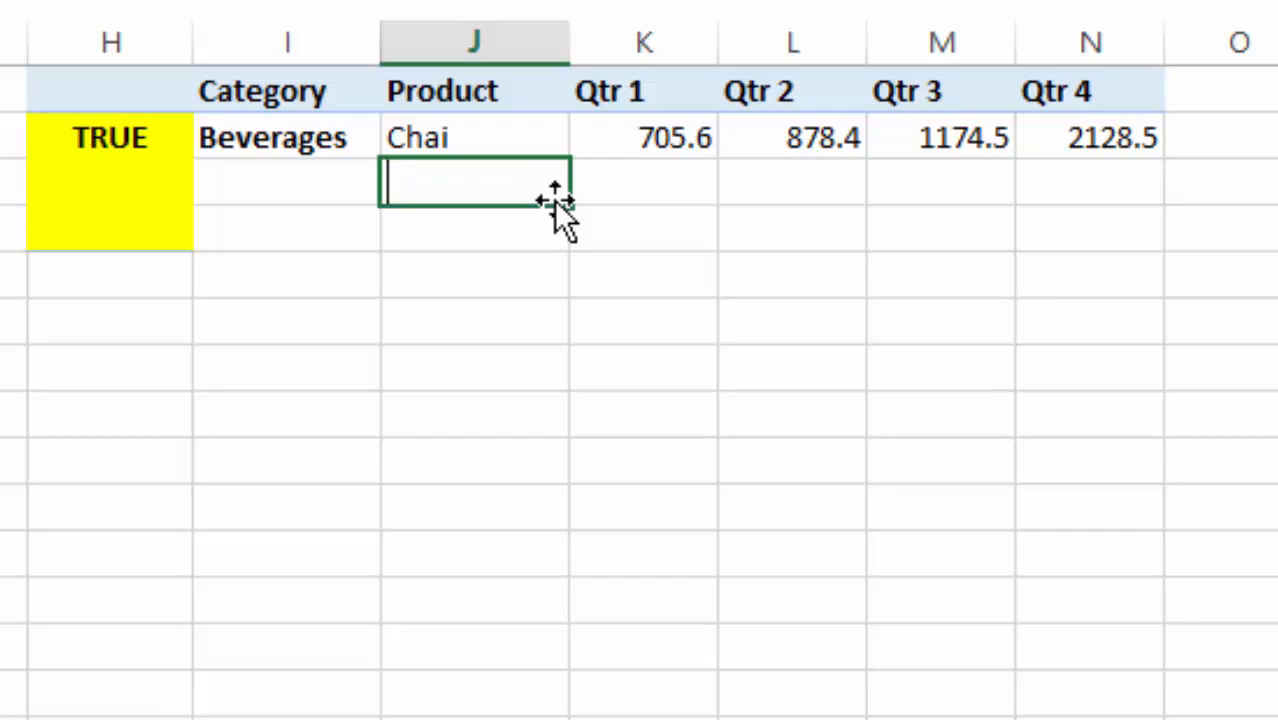
{"action": "type", "text": "=if"}
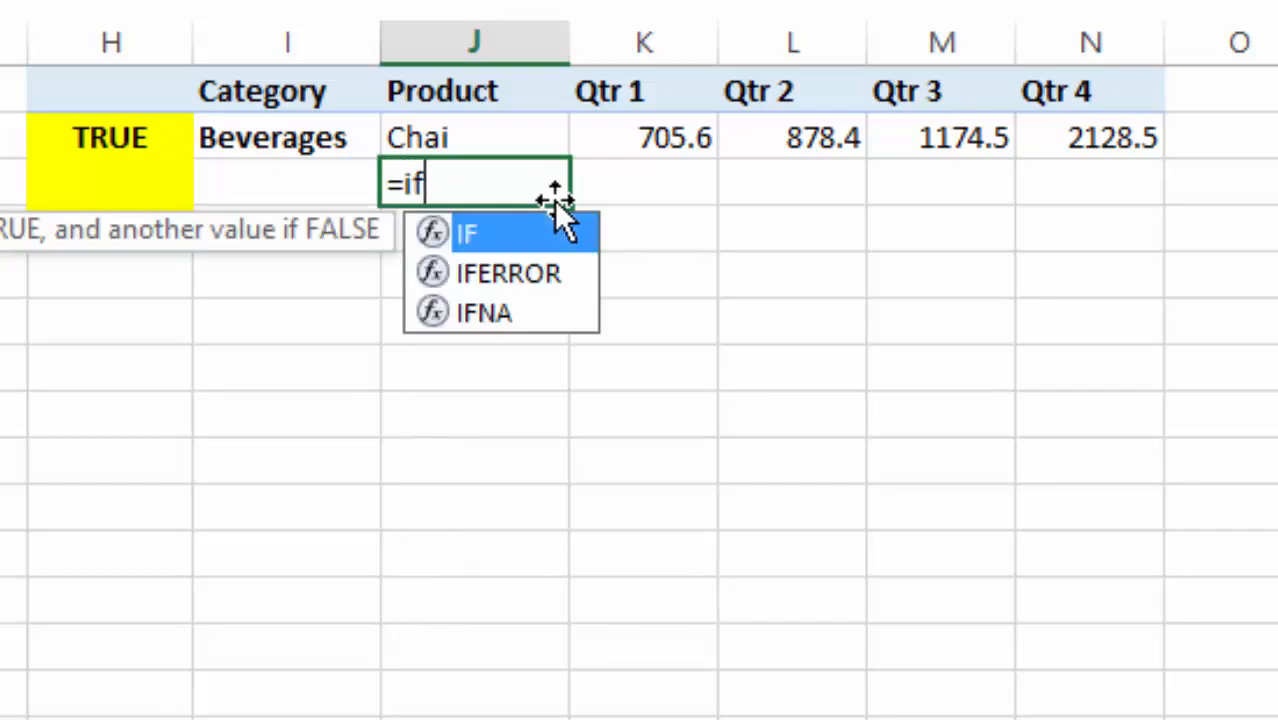
{"action": "double_click", "coordinate": [534, 233]}
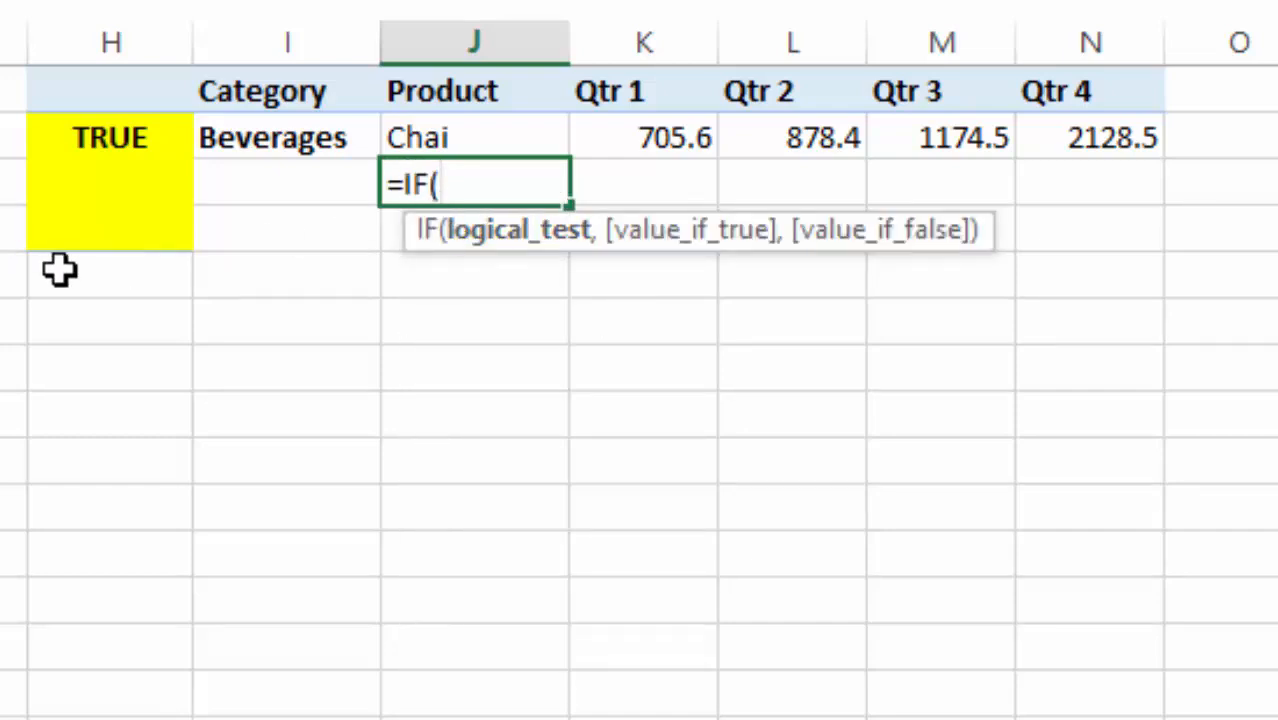
{"action": "left_click", "coordinate": [112, 168]}
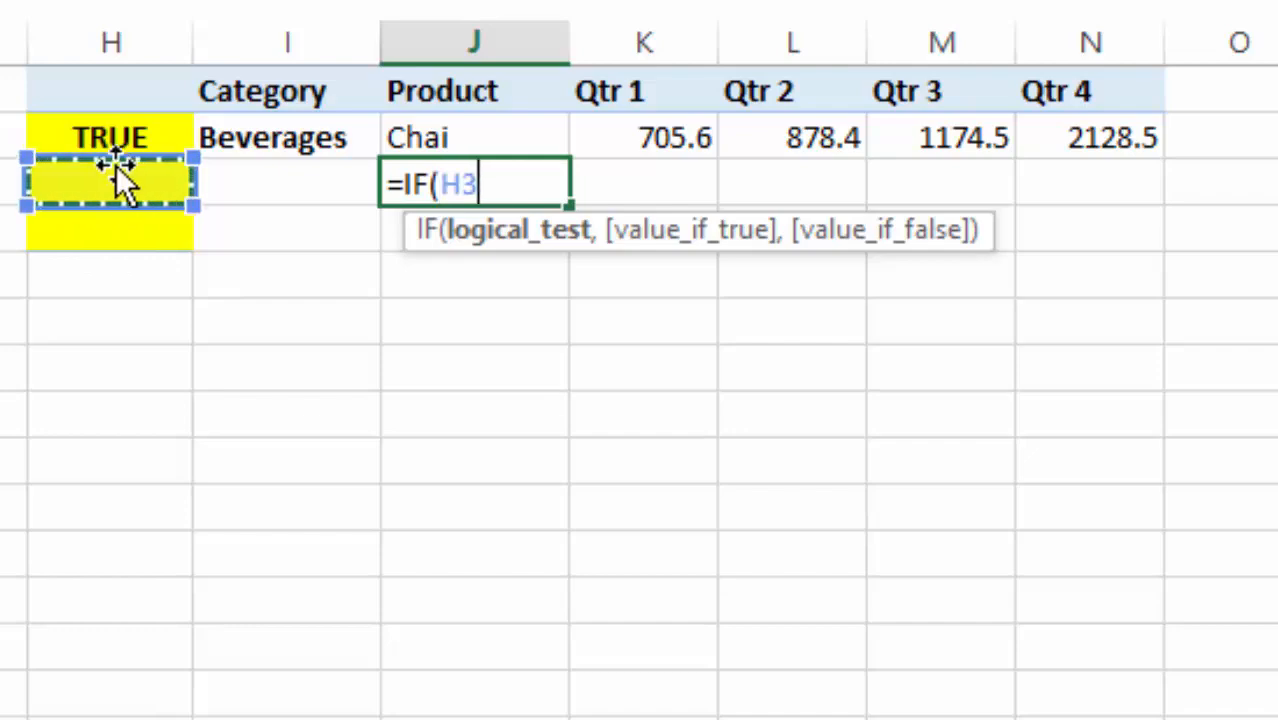
{"action": "key", "text": "F4"}
{"action": "type", "text": ","}
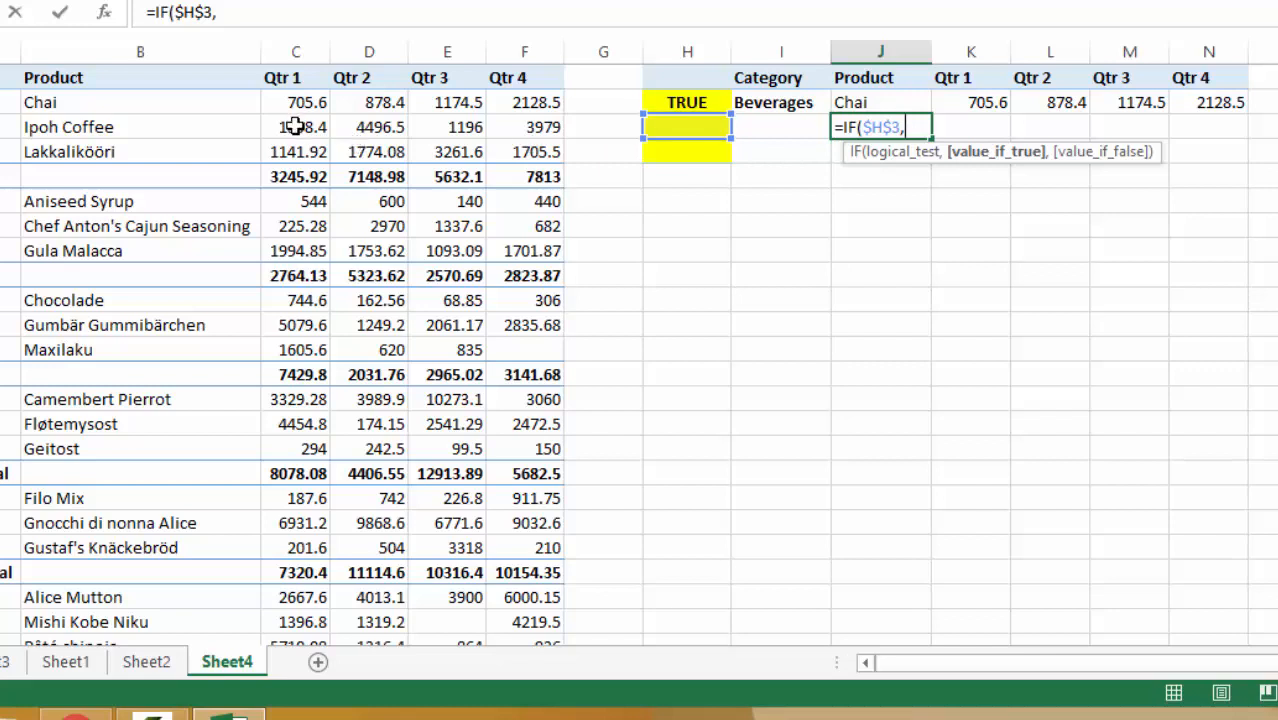
{"action": "left_click", "coordinate": [134, 131]}
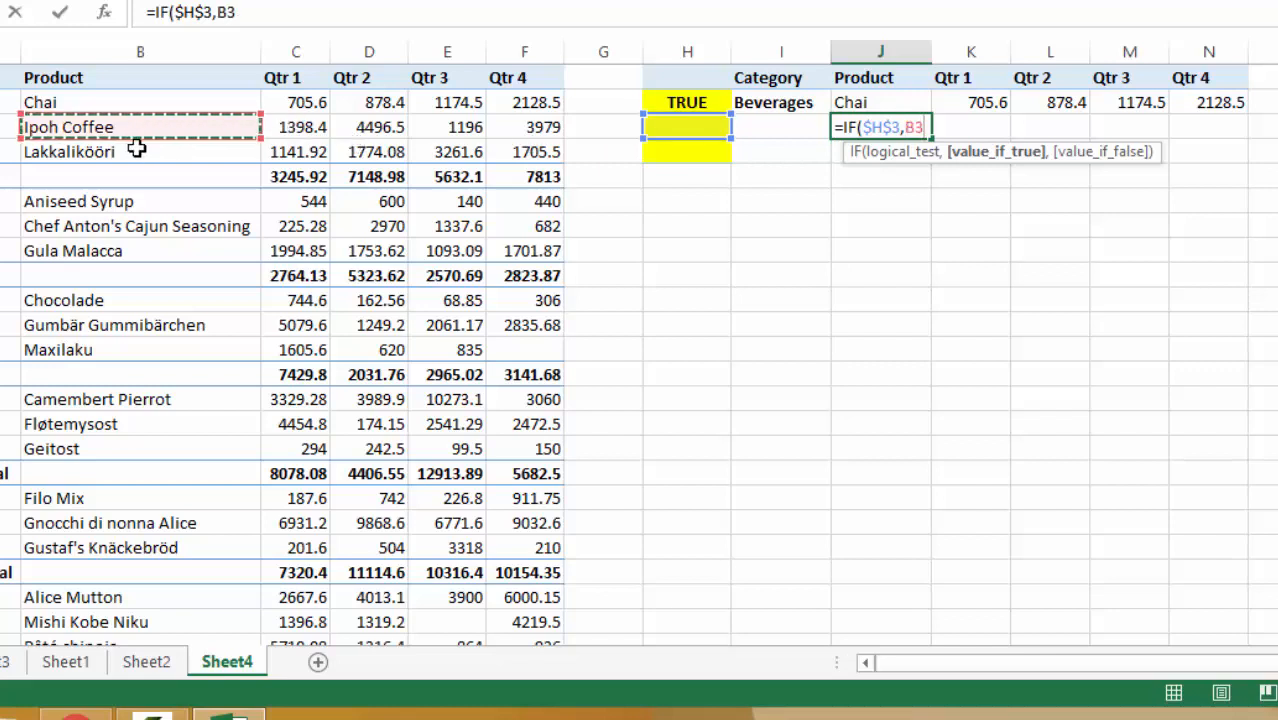
{"action": "type", "text": ","}
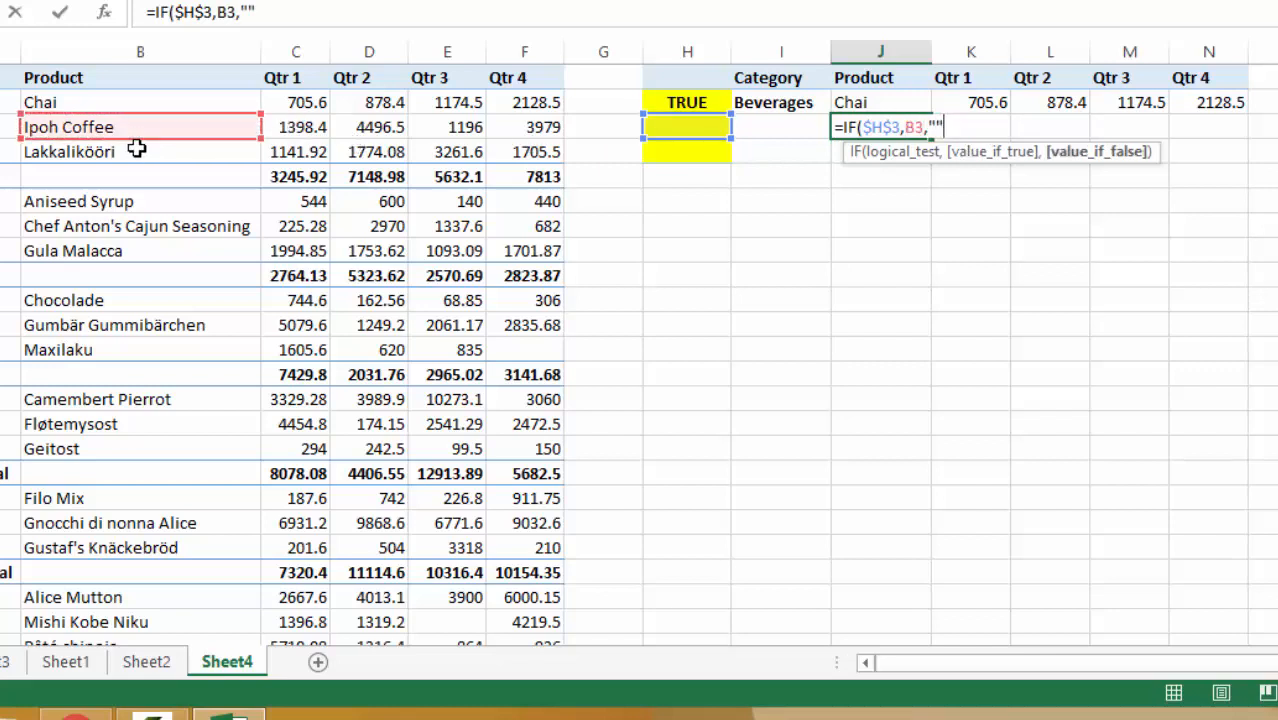
{"action": "type", "text": "\"\")"}
{"action": "key", "text": "Return"}
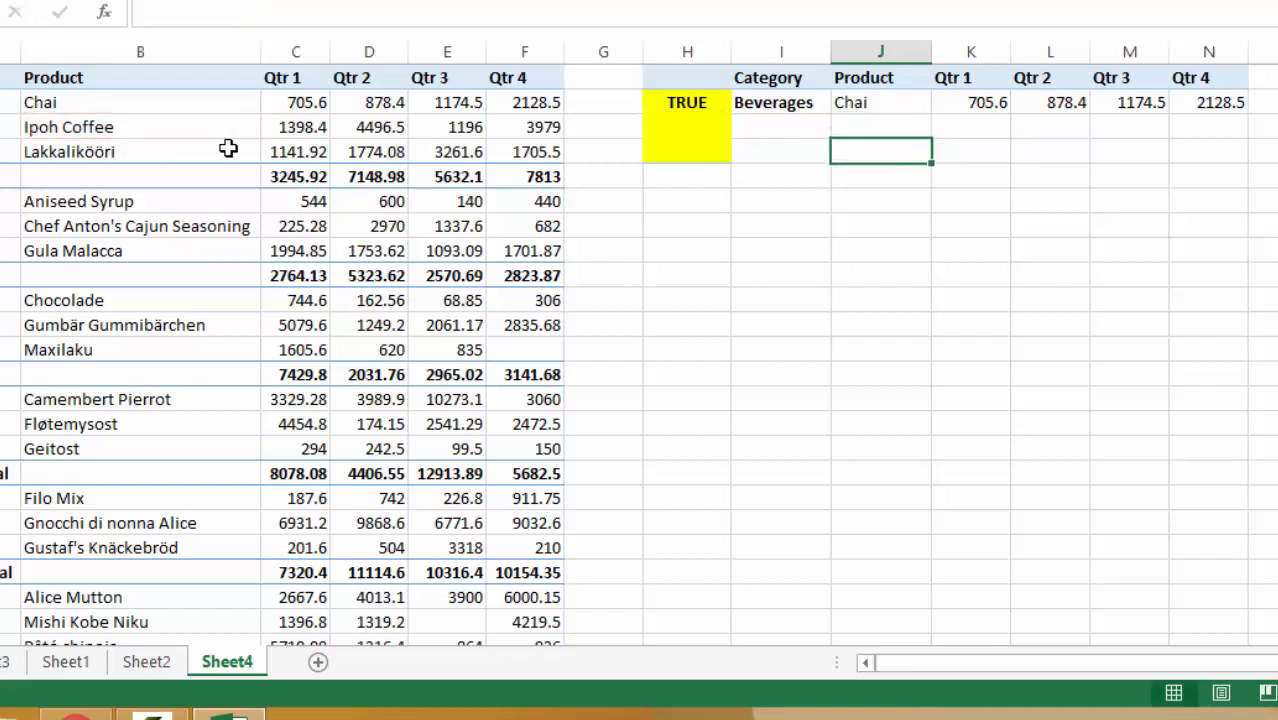
{"action": "left_click", "coordinate": [859, 134]}
{"action": "left_click_drag", "start_coordinate": [935, 141], "coordinate": [1243, 134]}
- Enter the formula =IF($H$4,B4,"") in J4 and fill it across to N4
{"action": "left_click", "coordinate": [864, 151]}
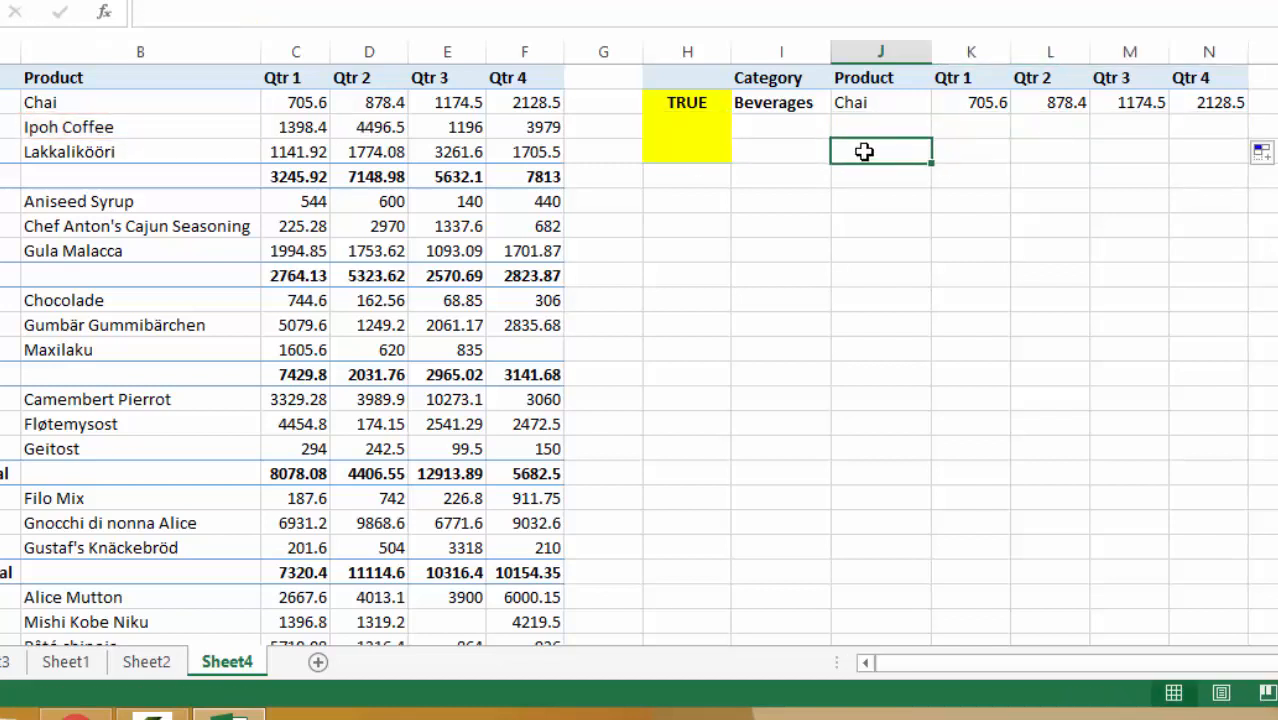
{"action": "type", "text": "=if"}
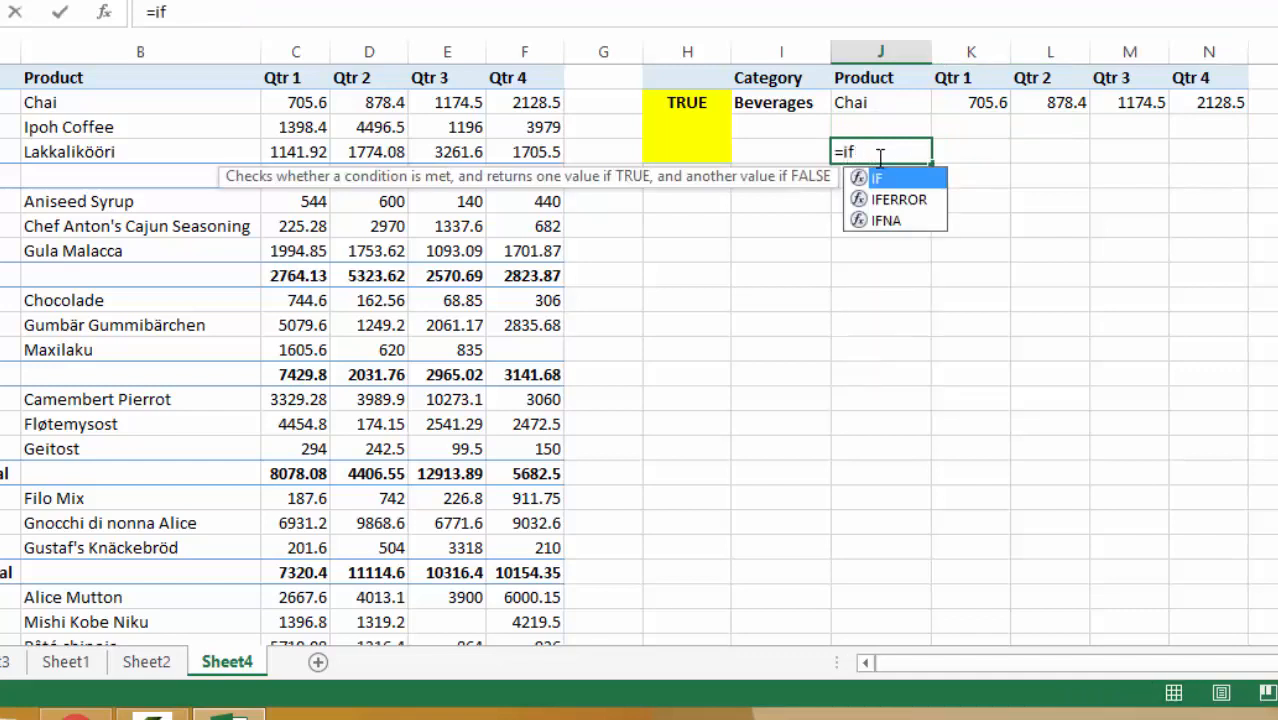
{"action": "double_click", "coordinate": [899, 180]}
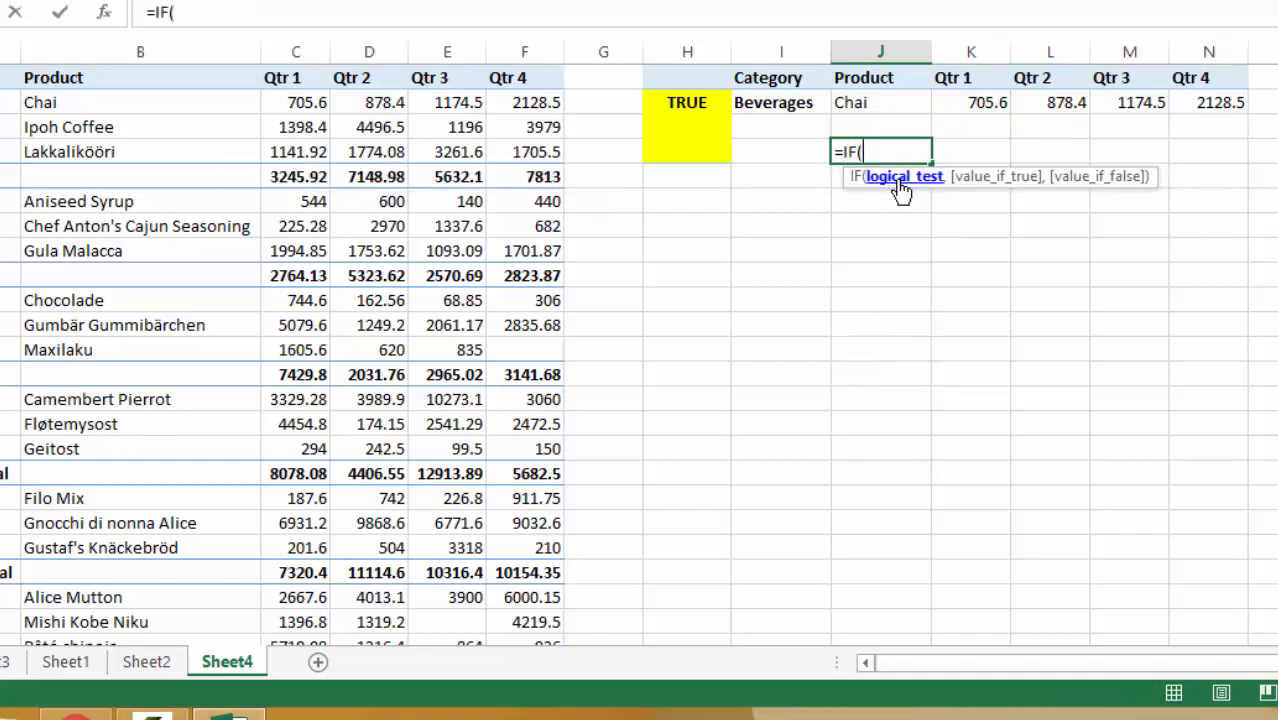
{"action": "left_click", "coordinate": [705, 155]}
{"action": "key", "text": "F4"}
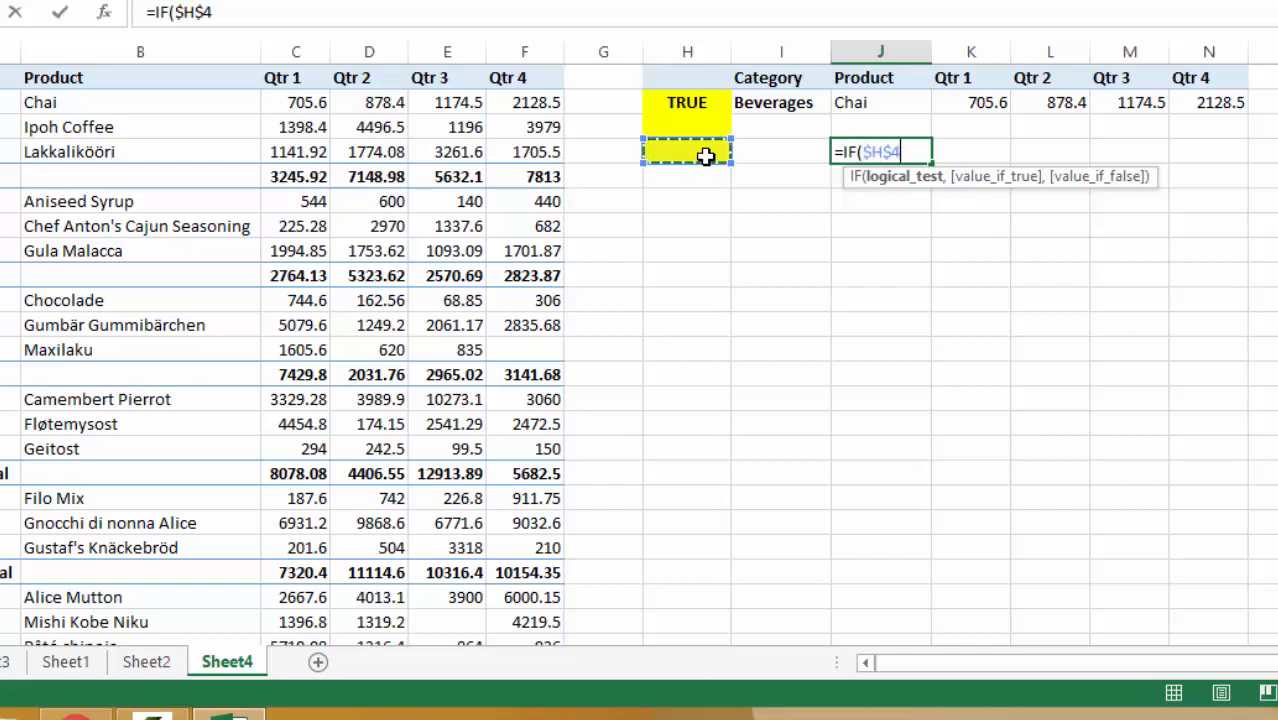
{"action": "type", "text": ","}
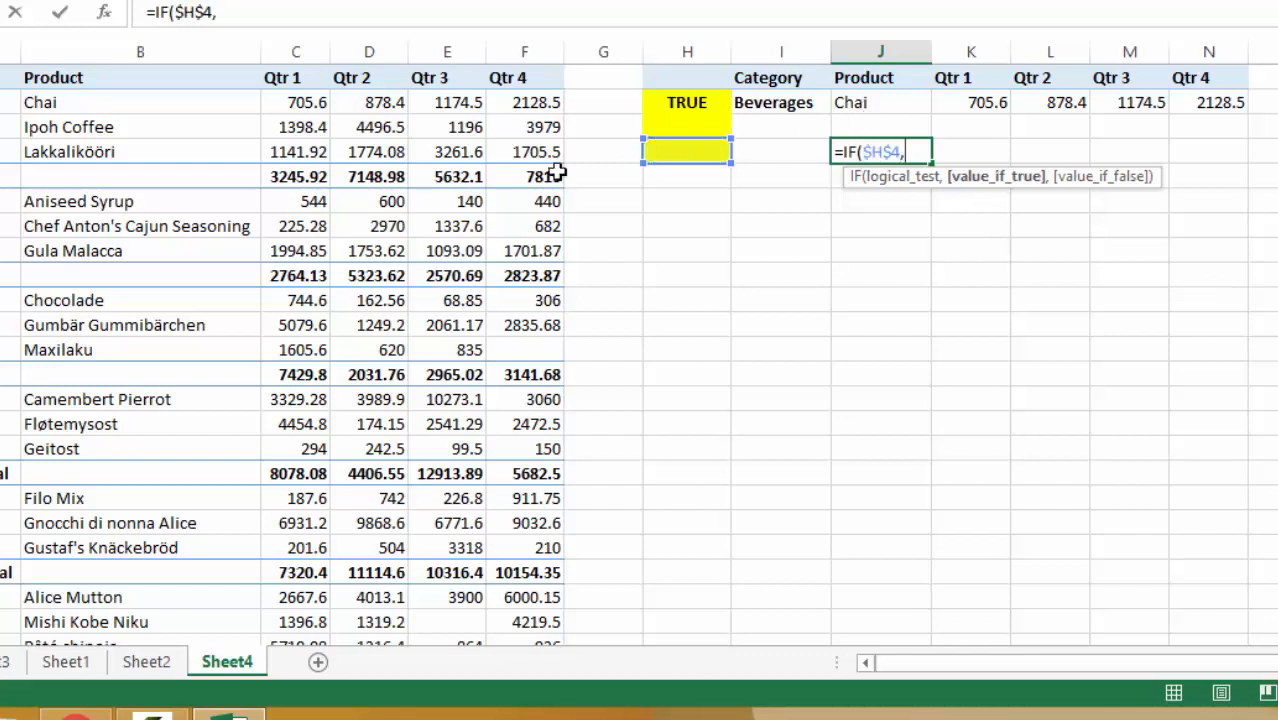
{"action": "left_click", "coordinate": [160, 157]}
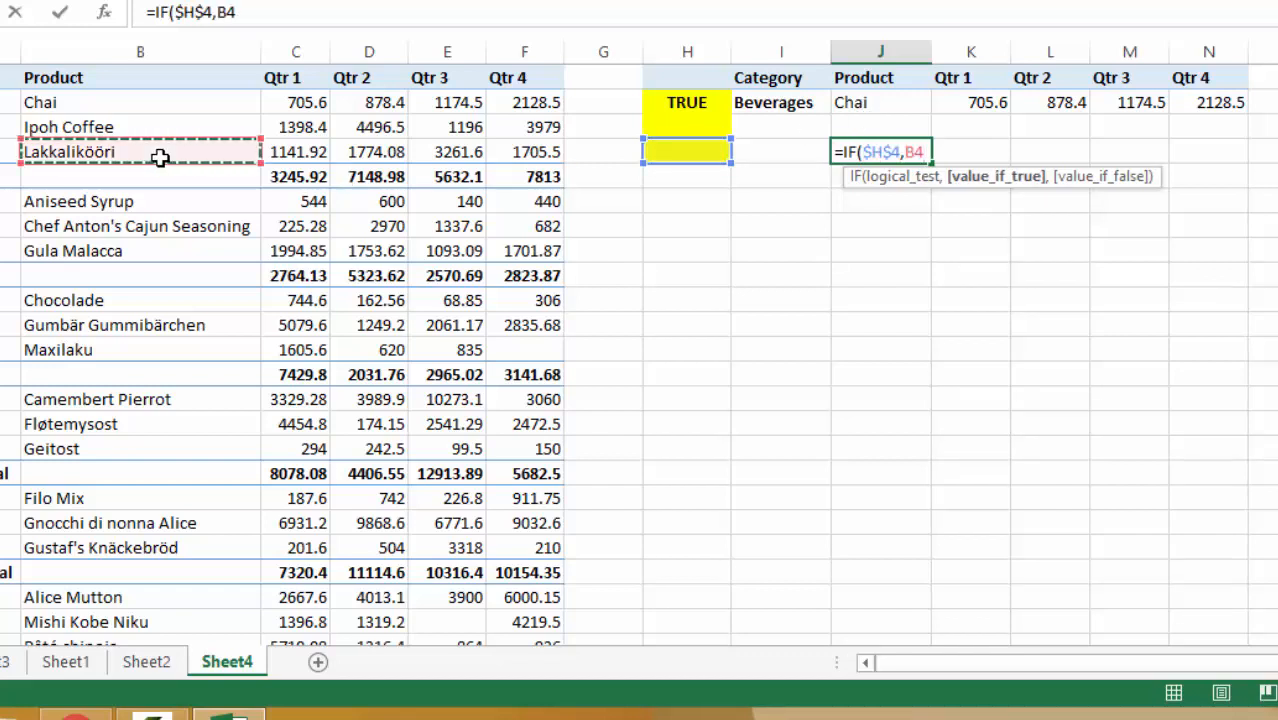
{"action": "type", "text": ","}
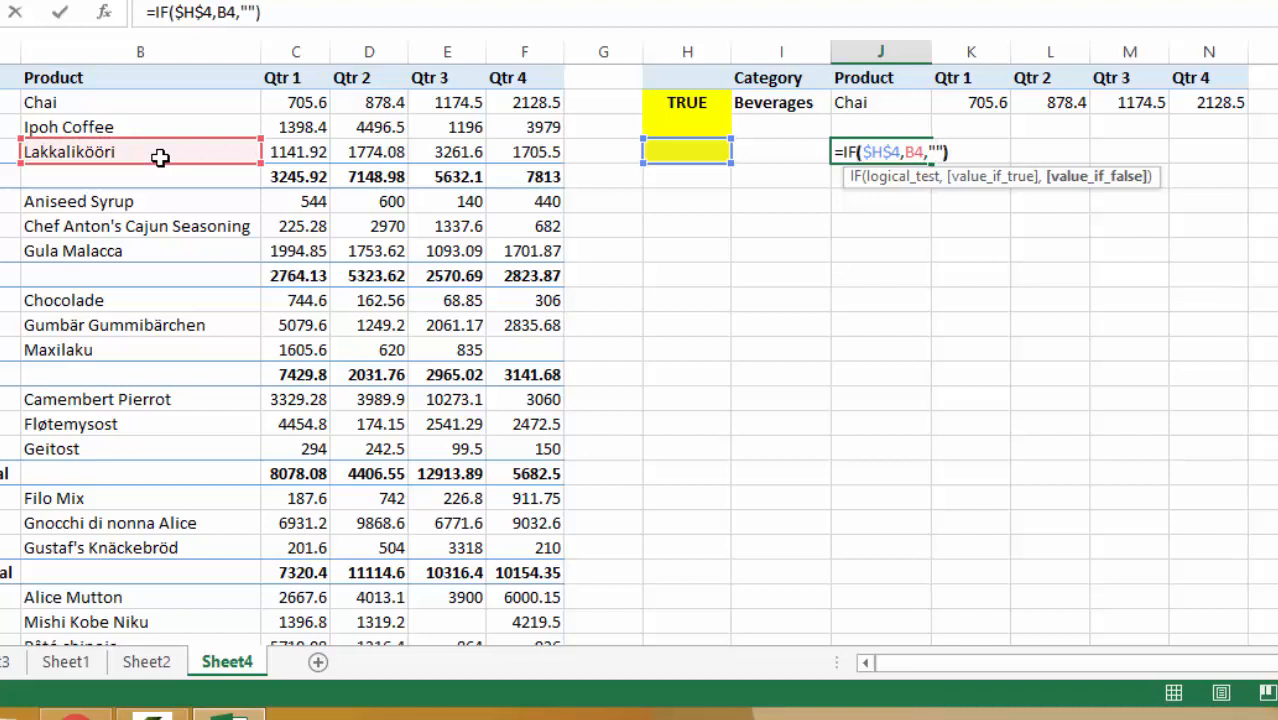
{"action": "type", "text": "\"\")"}
{"action": "key", "text": "Return"}
{"action": "left_click", "coordinate": [860, 148]}
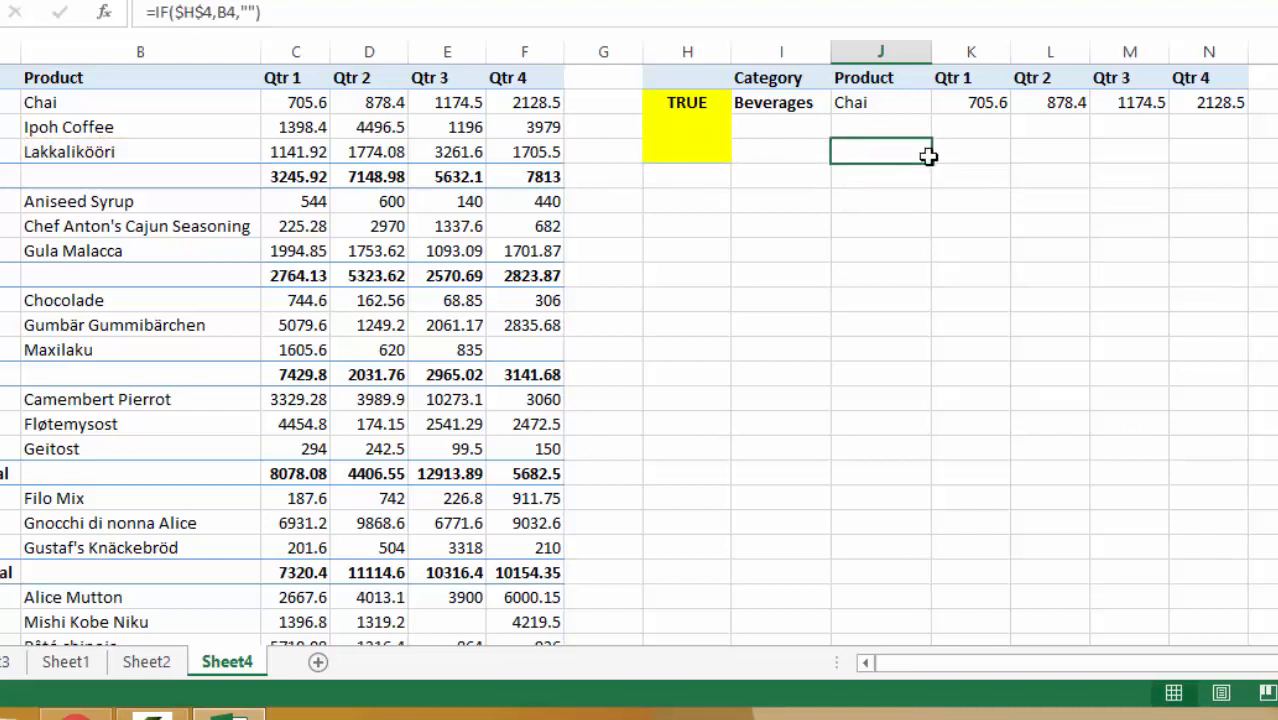
{"action": "left_click_drag", "start_coordinate": [931, 163], "coordinate": [1215, 170]}
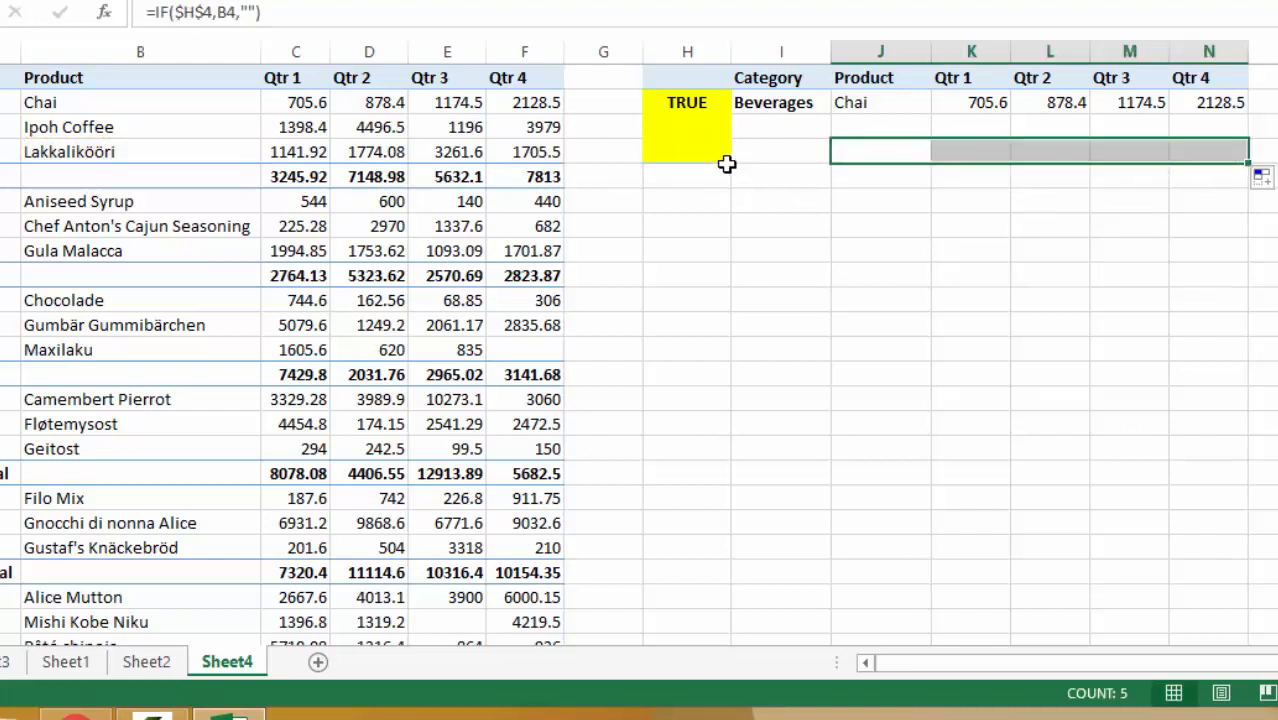
- Enter TRUE in the yellow cells H3 and H4 beside the Beverages table
{"action": "left_click", "coordinate": [705, 123]}
{"action": "type", "text": "true"}
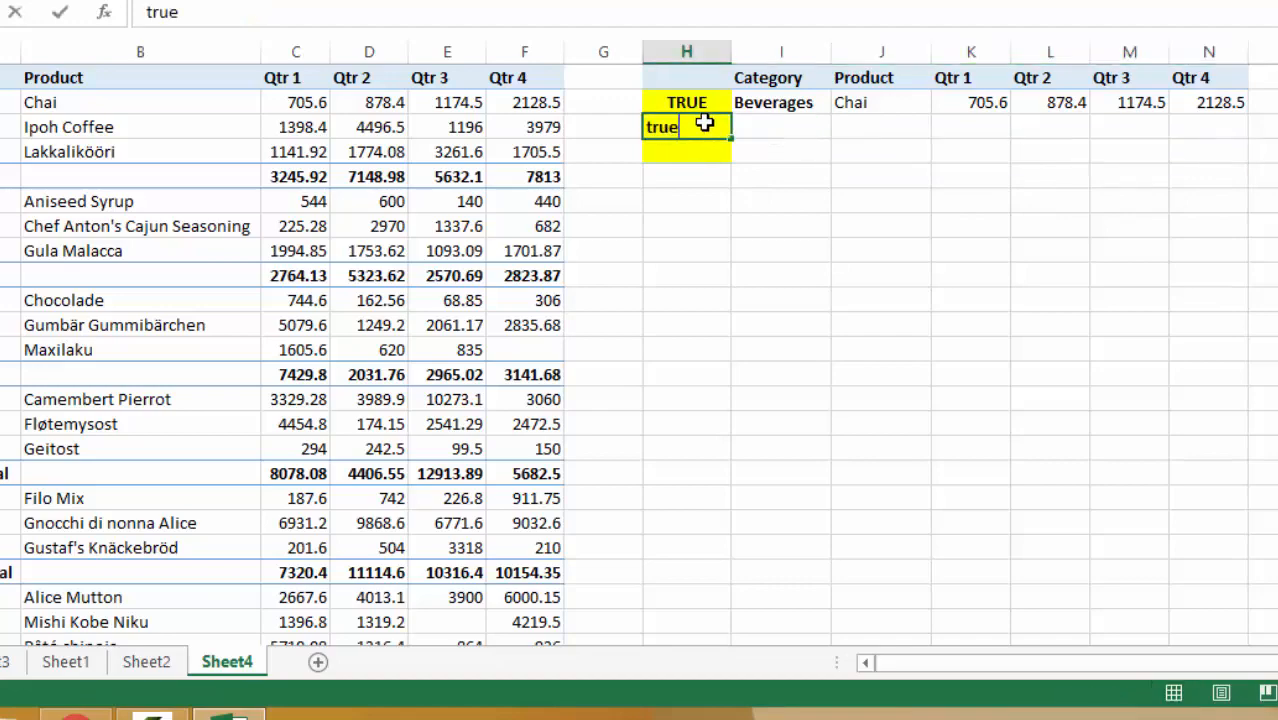
{"action": "key", "text": "Return"}
{"action": "type", "text": "true"}
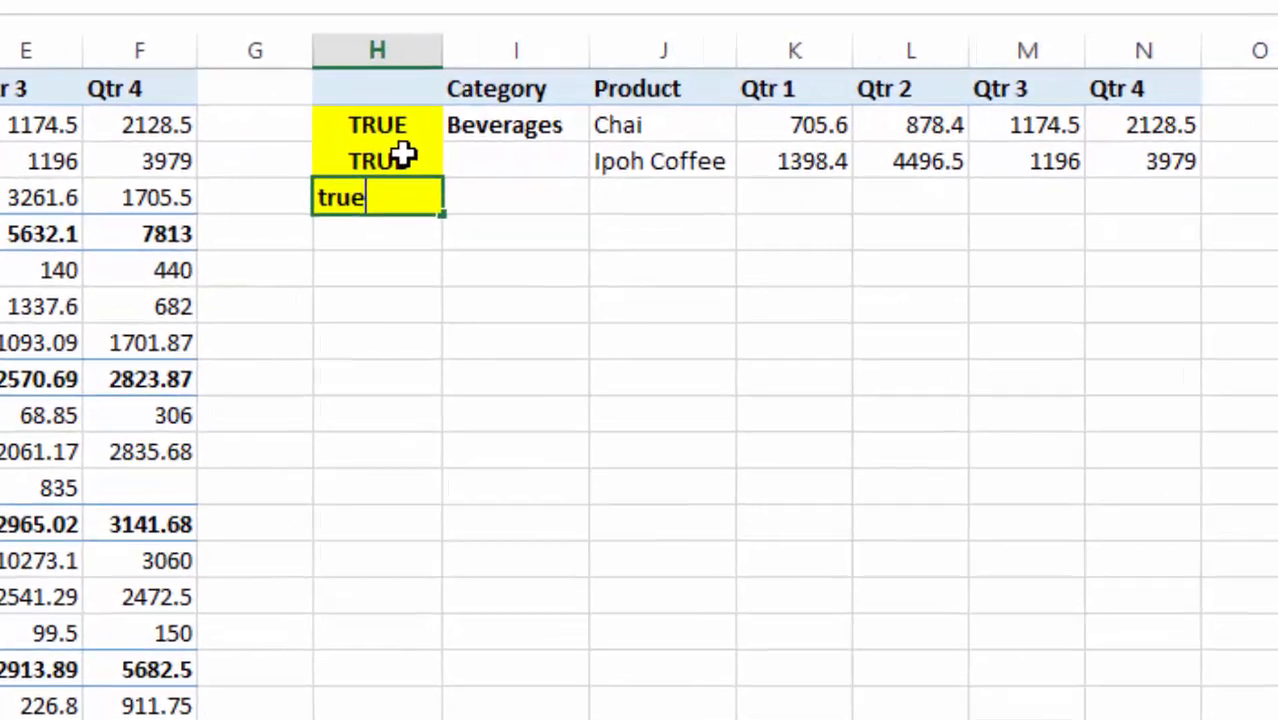
{"action": "key", "text": "Return"}
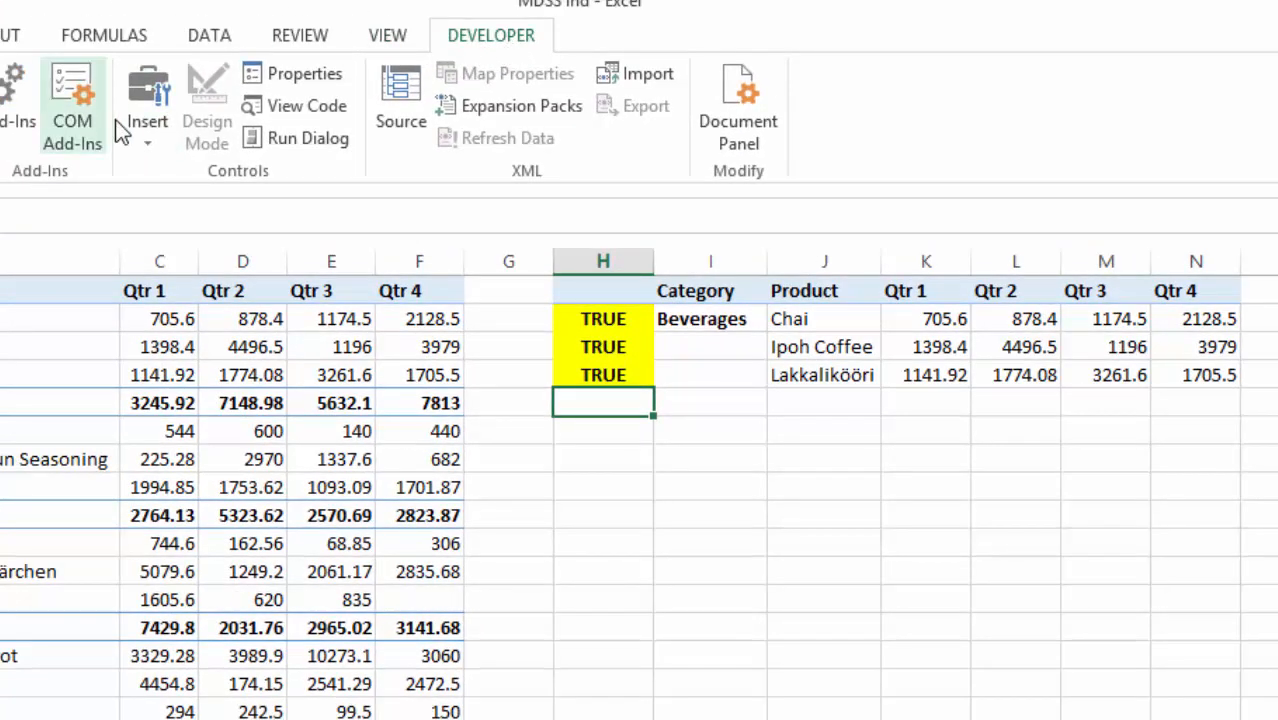
- Insert a check box form control in column O beside the Chai row
{"action": "left_click", "coordinate": [131, 145]}
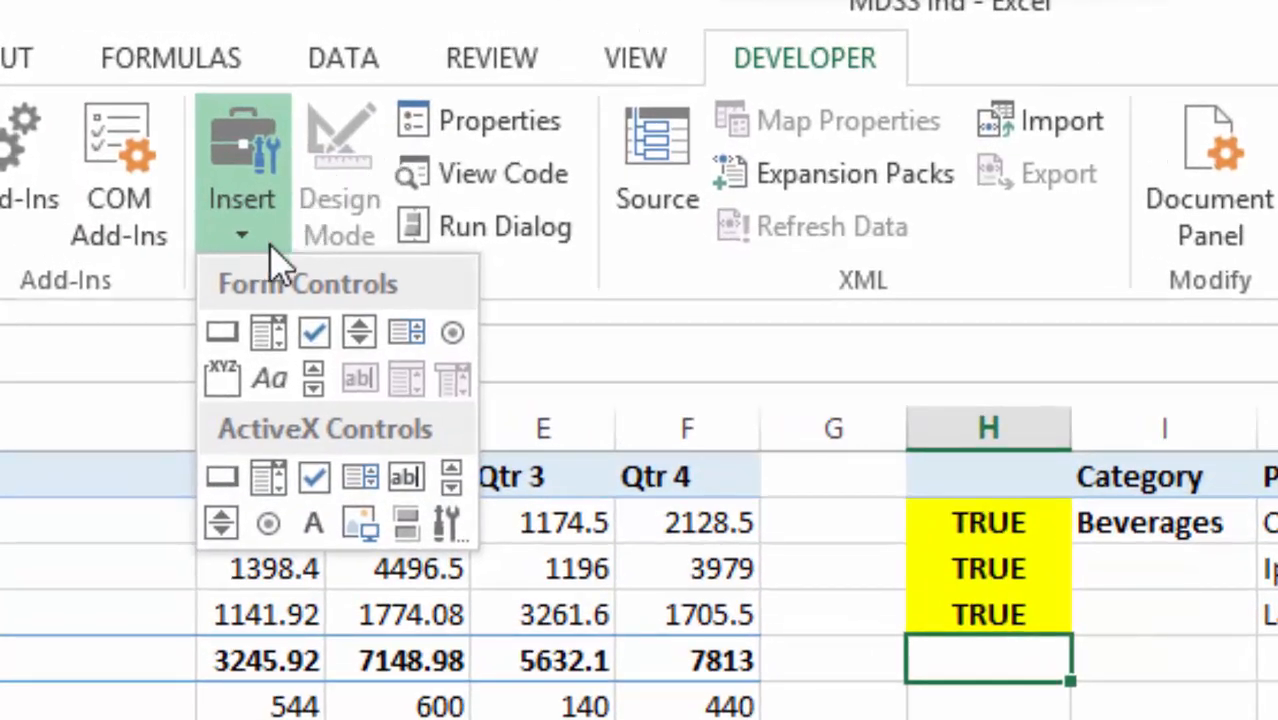
{"action": "left_click", "coordinate": [316, 333]}
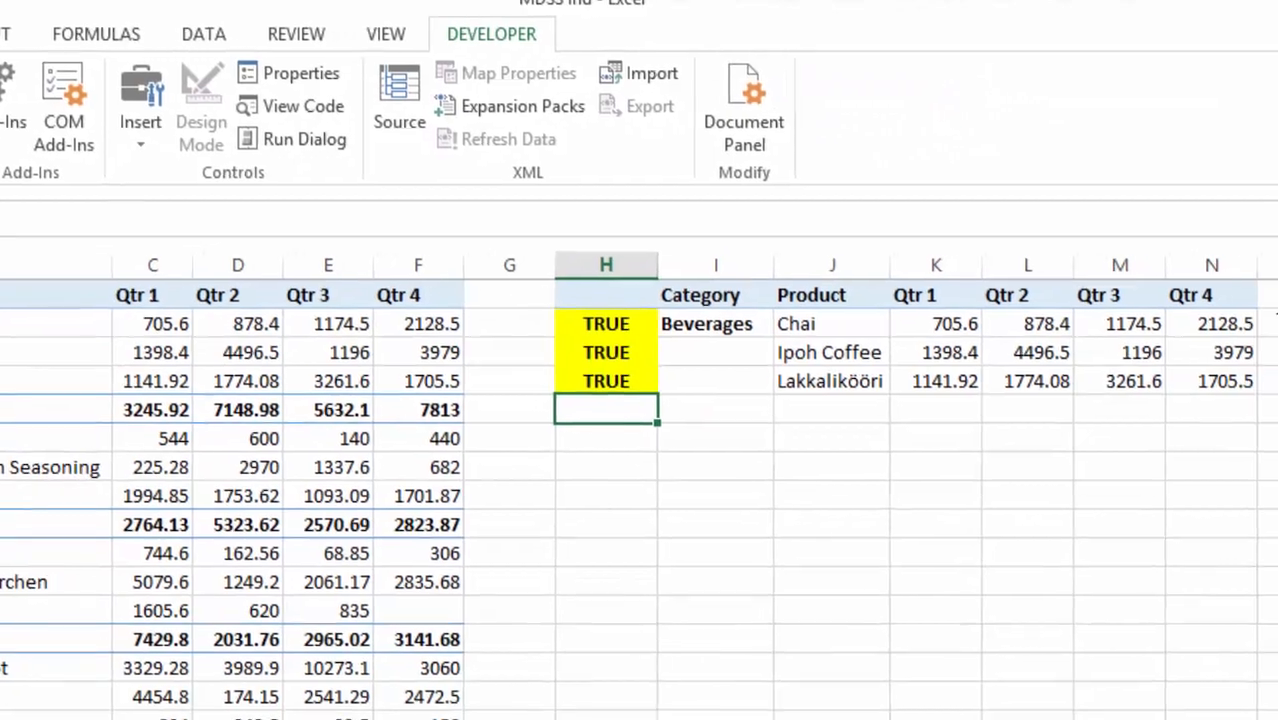
{"action": "left_click_drag", "start_coordinate": [1237, 305], "coordinate": [1273, 325]}
{"action": "right_click", "coordinate": [1214, 316]}
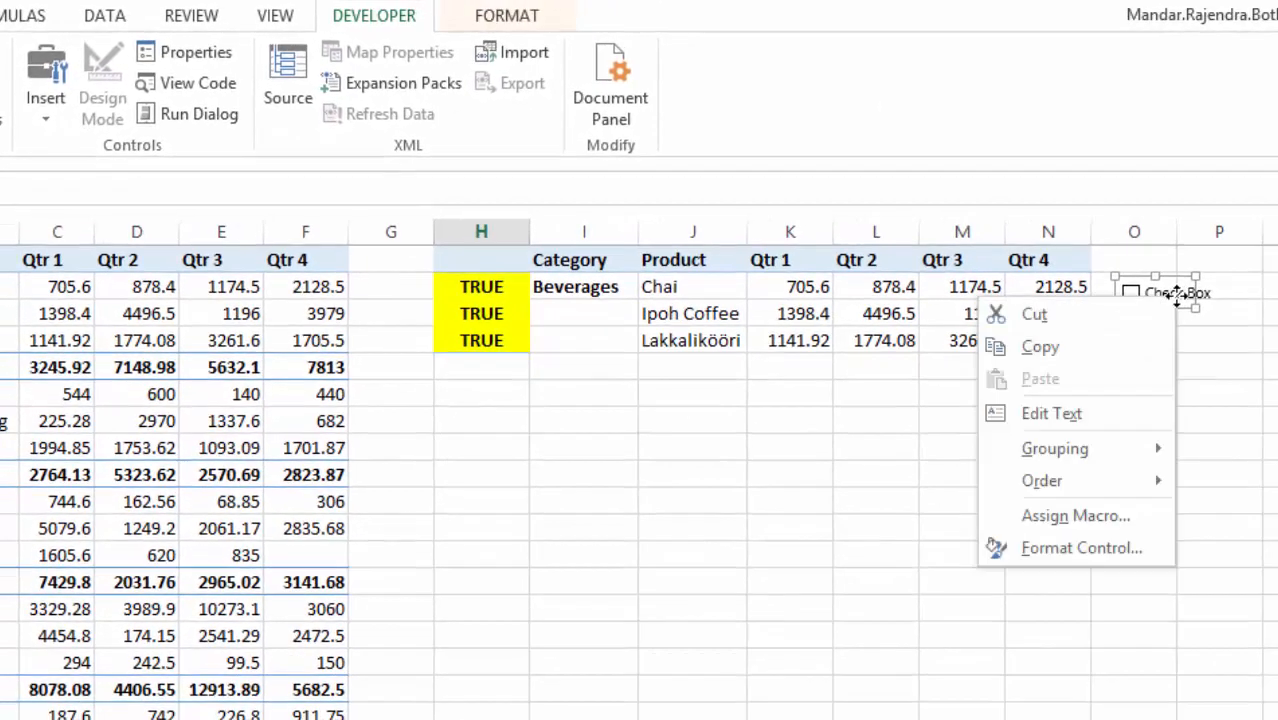
{"action": "left_click", "coordinate": [1202, 322]}
- Copy the check box and paste two copies beside the Ipoh Coffee and Lakkalikööri rows
{"action": "right_click", "coordinate": [1179, 294]}
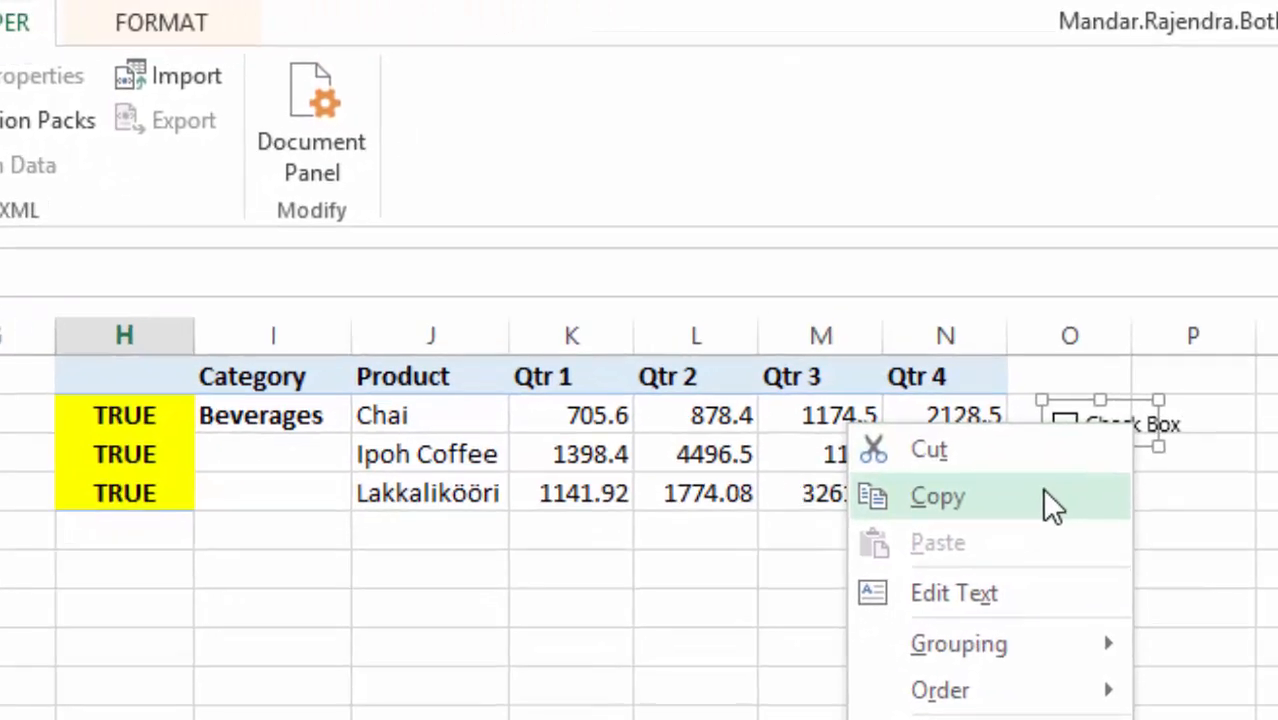
{"action": "left_click", "coordinate": [1043, 492]}
{"action": "left_click", "coordinate": [1078, 476]}
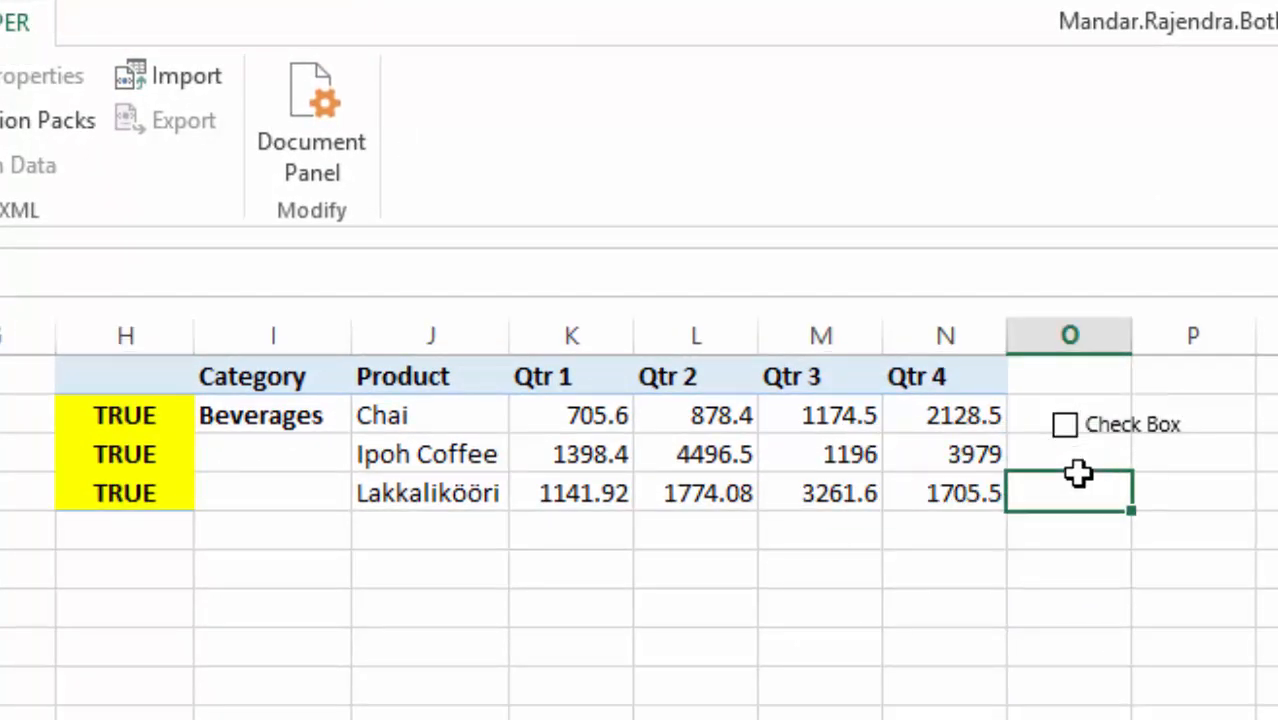
{"action": "key", "text": "ctrl+v"}
{"action": "left_click", "coordinate": [1084, 552]}
{"action": "key", "text": "ctrl+v"}
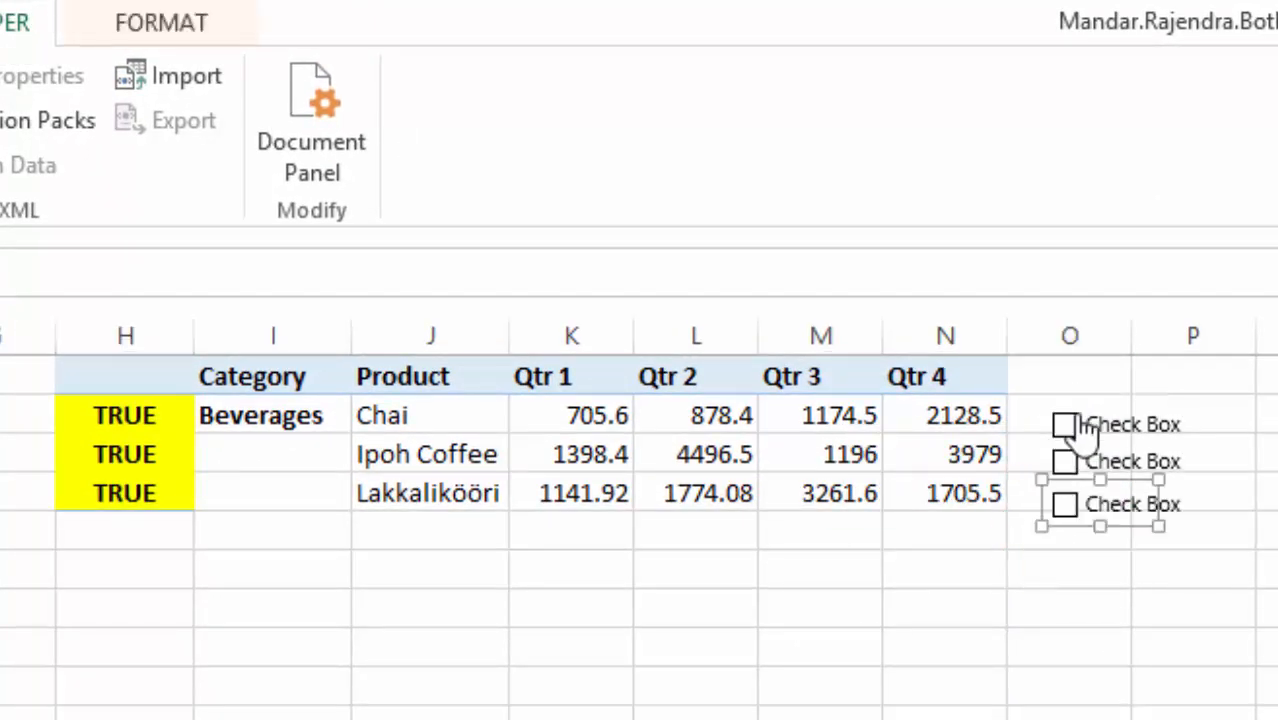
- Tick all three check boxes in column O
{"action": "left_click", "coordinate": [1075, 426]}
{"action": "left_click", "coordinate": [1066, 461]}
{"action": "left_click", "coordinate": [1125, 712]}
{"action": "left_click", "coordinate": [1065, 505]}
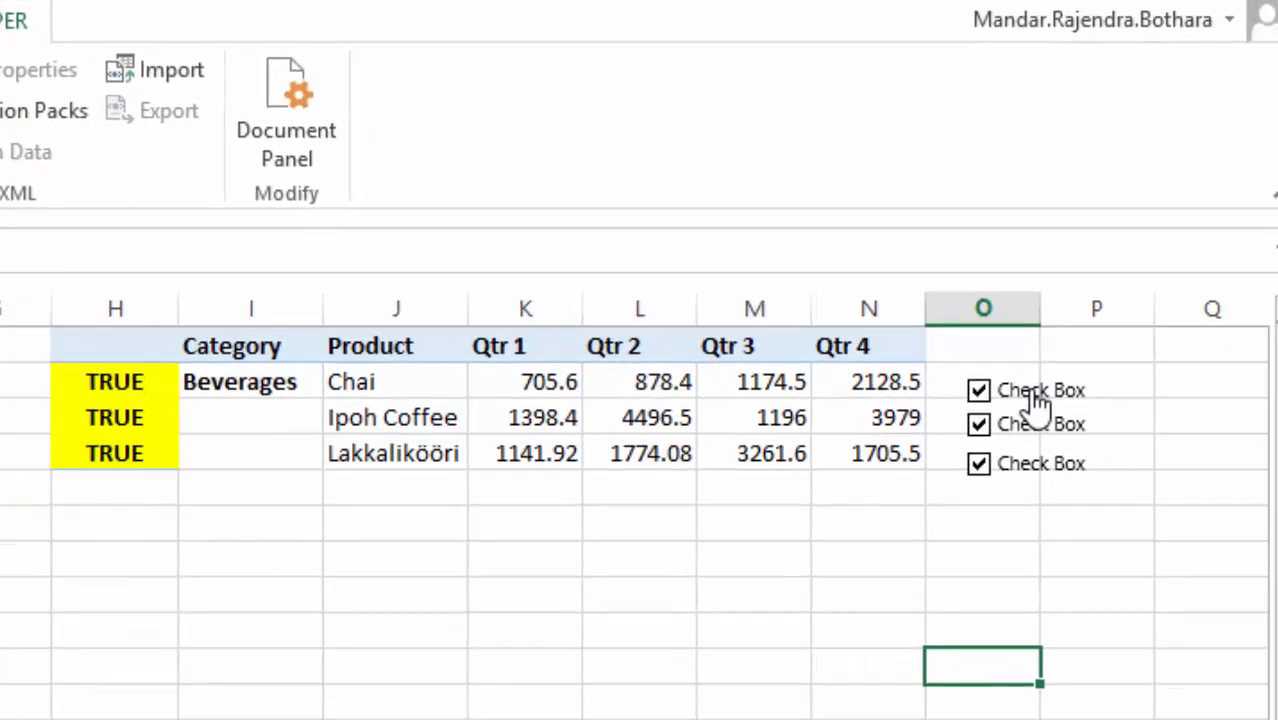
- Link the first check box to cell $H$2 in its control format settings
{"action": "right_click", "coordinate": [980, 372]}
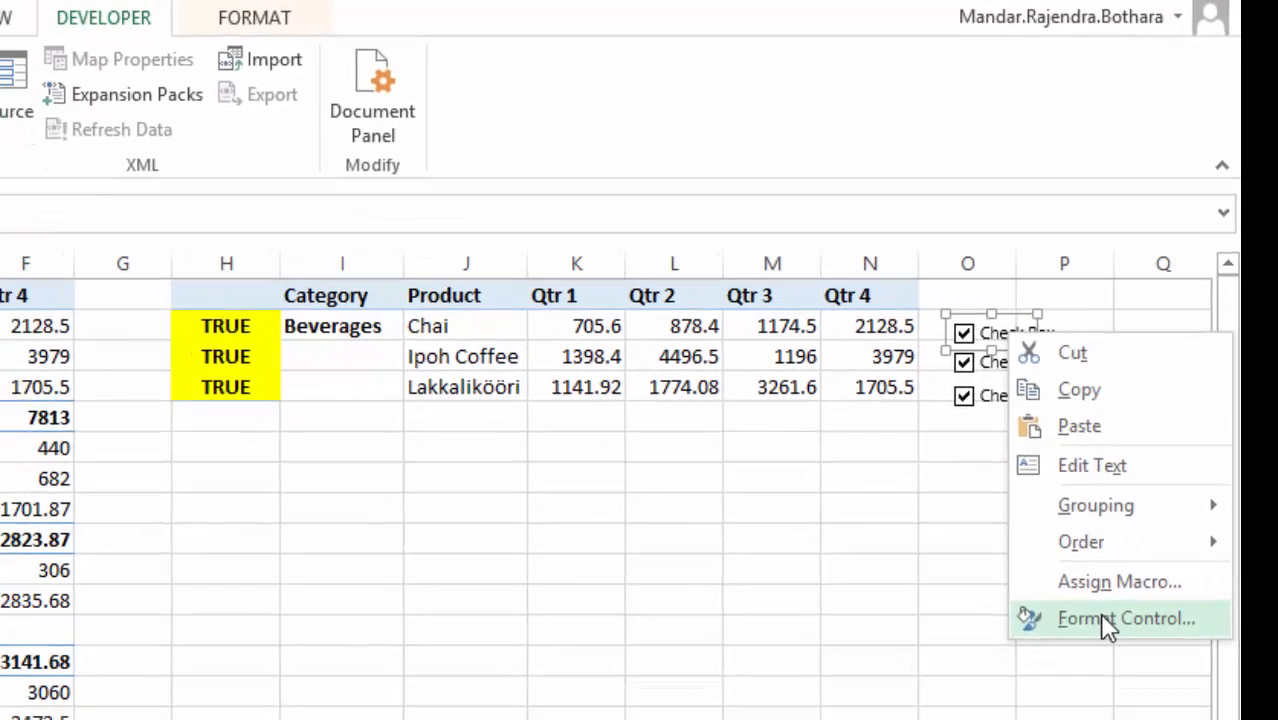
{"action": "left_click", "coordinate": [1120, 688]}
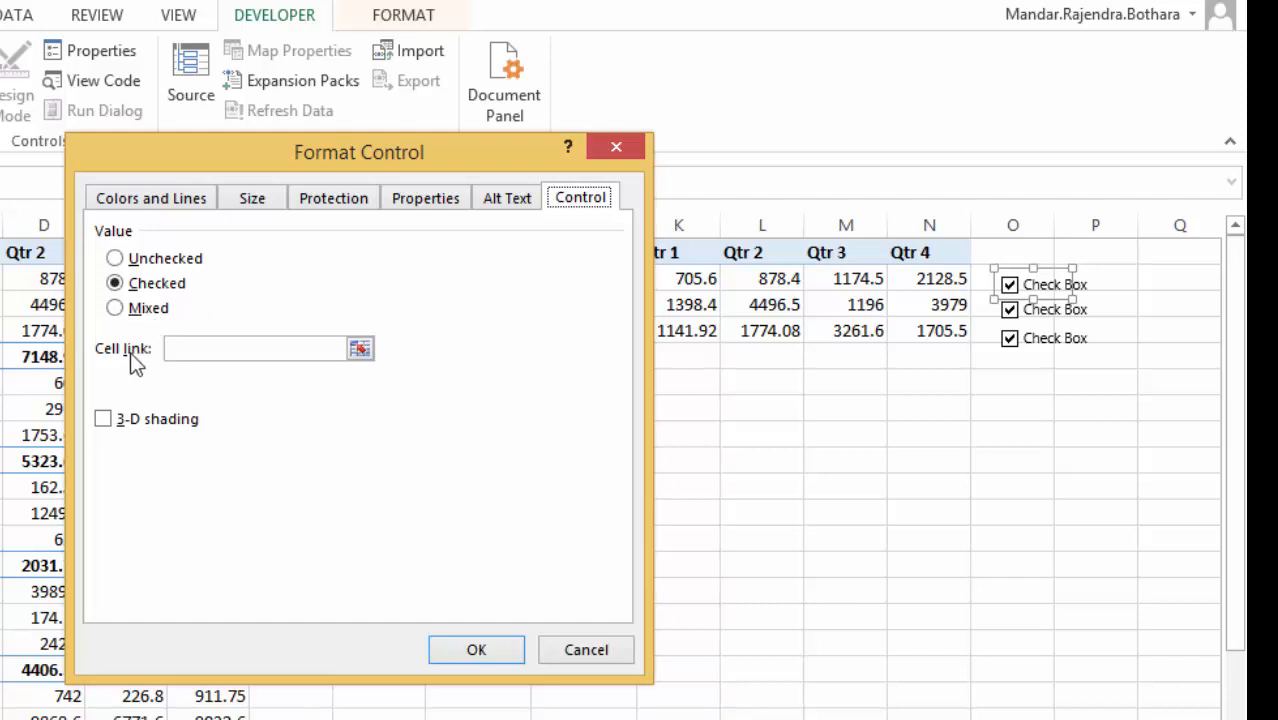
{"action": "left_click", "coordinate": [360, 349]}
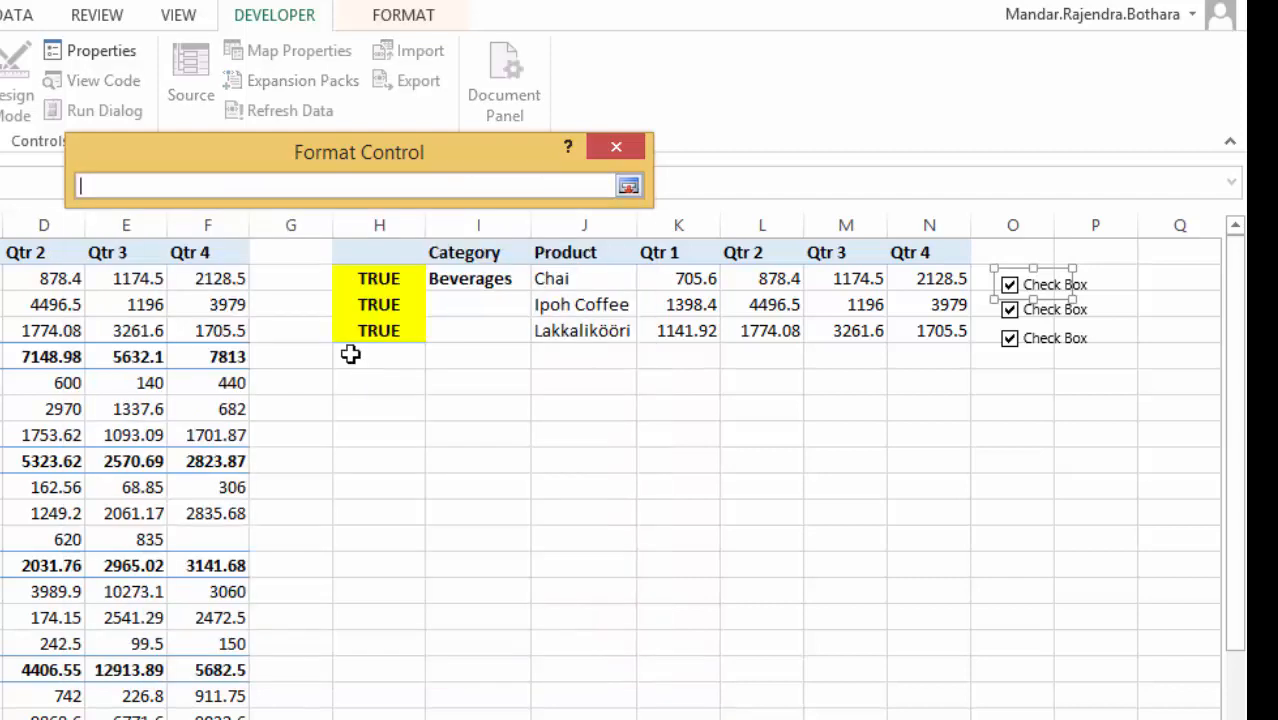
{"action": "left_click", "coordinate": [381, 283]}
{"action": "key", "text": "Return"}
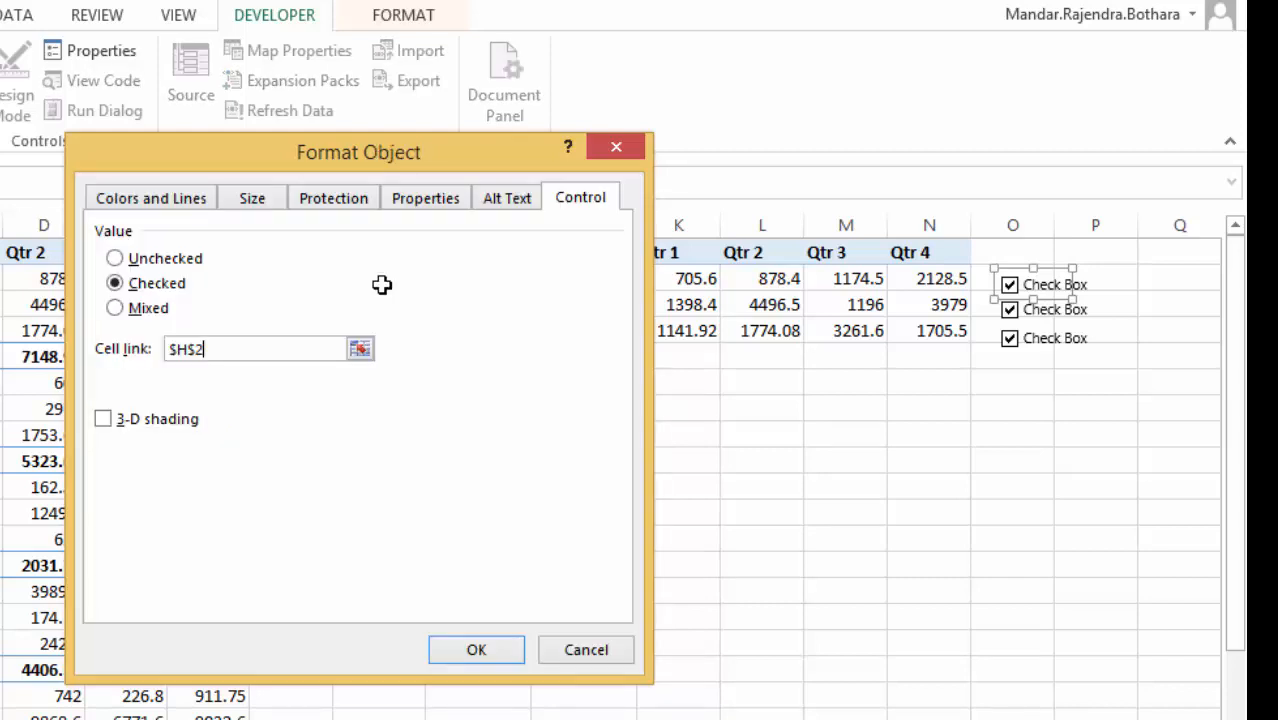
{"action": "key", "text": "Return"}
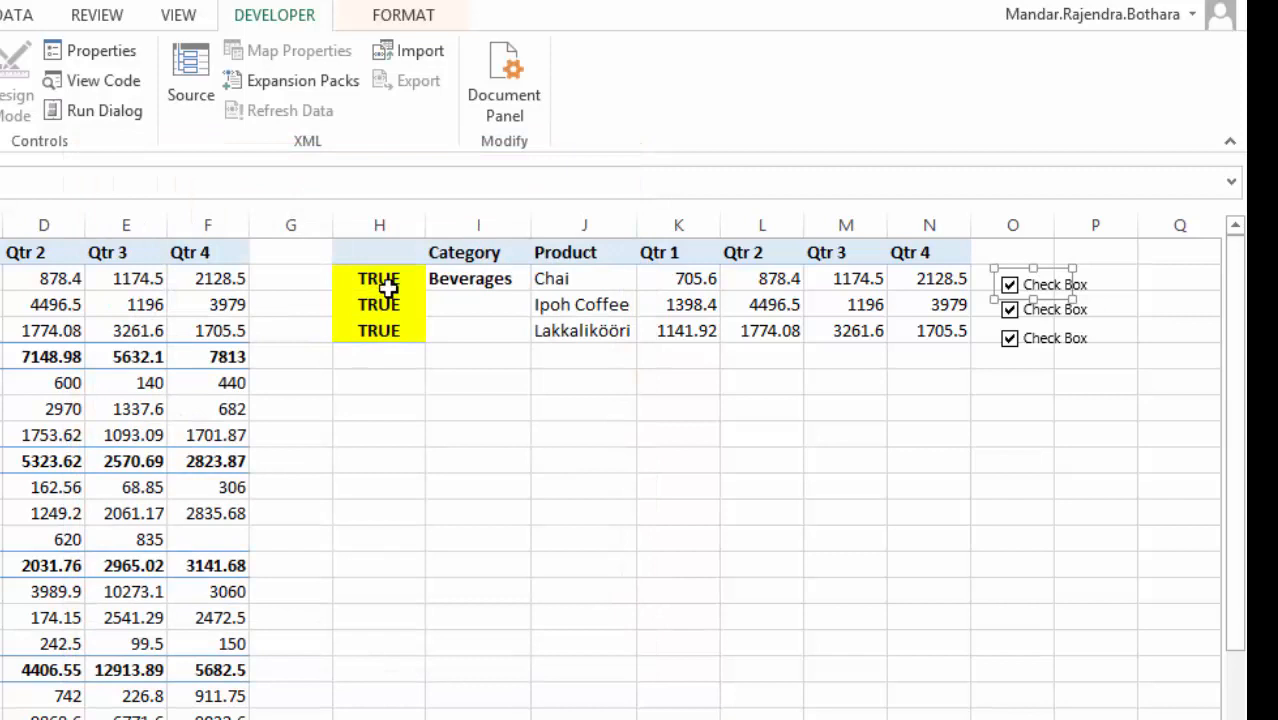
- Link the second check box to cell $H$3 in its control format settings
{"action": "right_click", "coordinate": [1040, 316]}
{"action": "left_click", "coordinate": [1130, 553]}
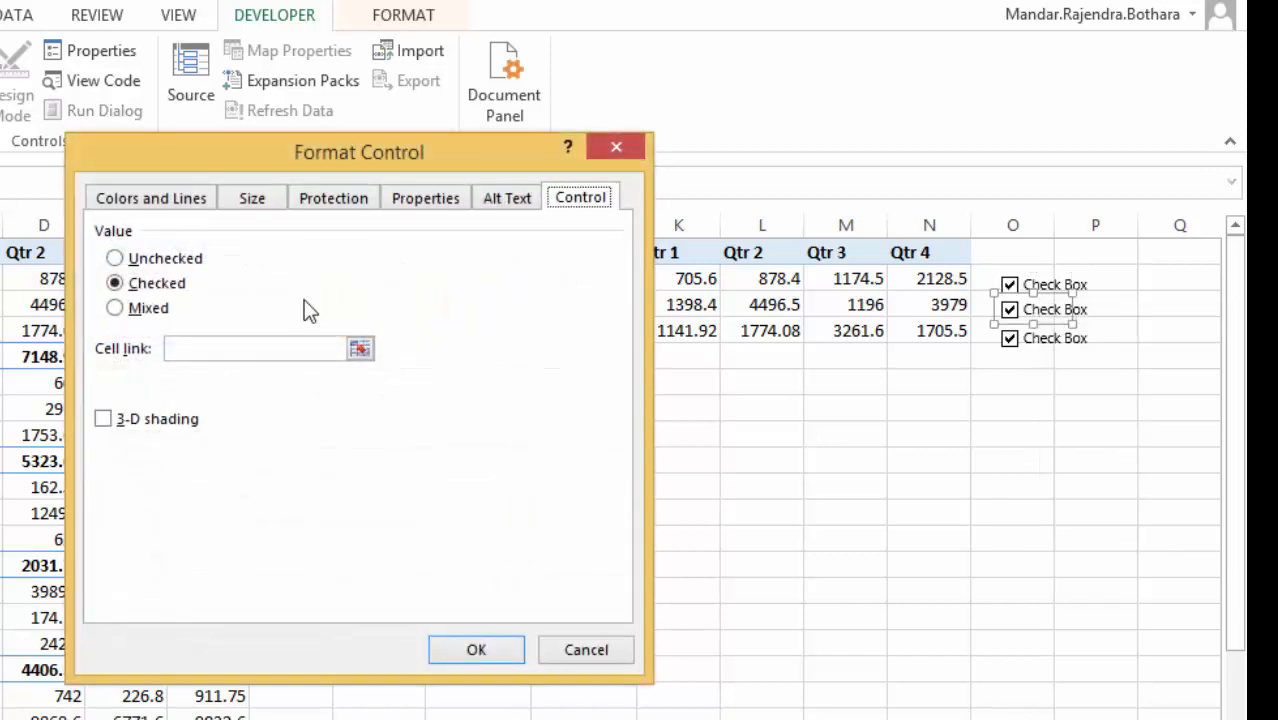
{"action": "left_click", "coordinate": [264, 347]}
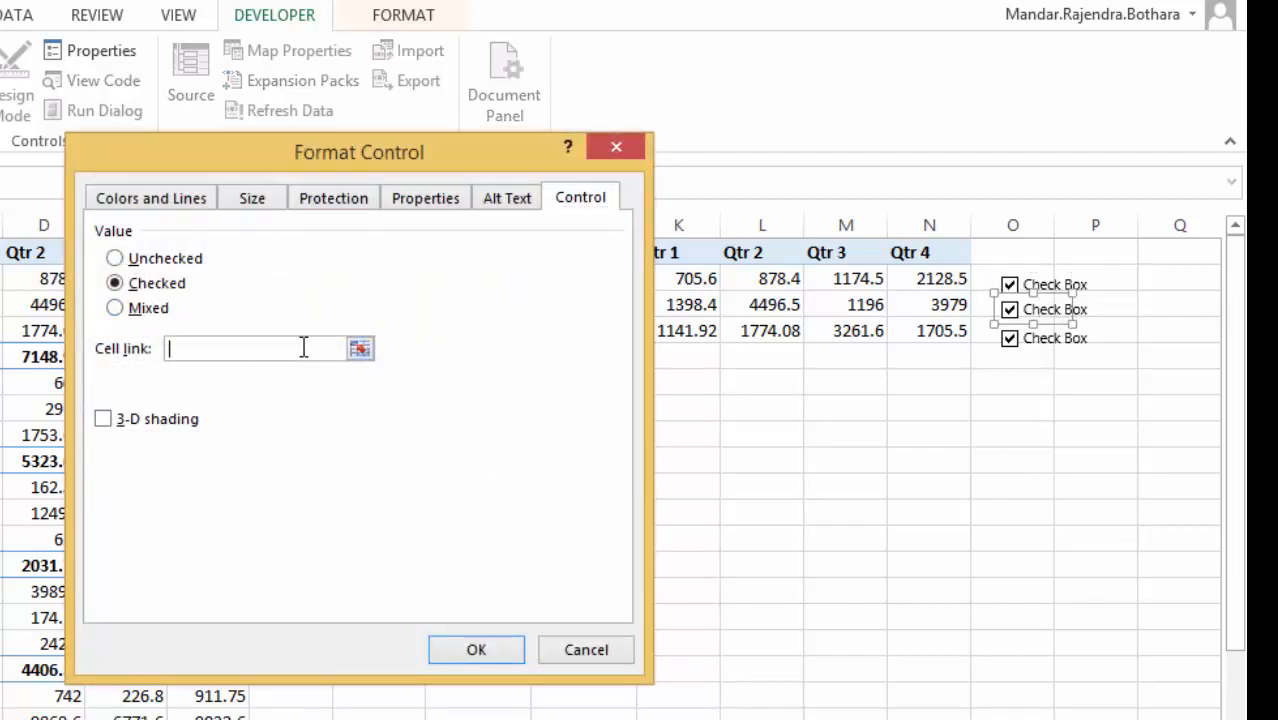
{"action": "left_click", "coordinate": [360, 349]}
{"action": "left_click", "coordinate": [372, 310]}
{"action": "key", "text": "Return"}
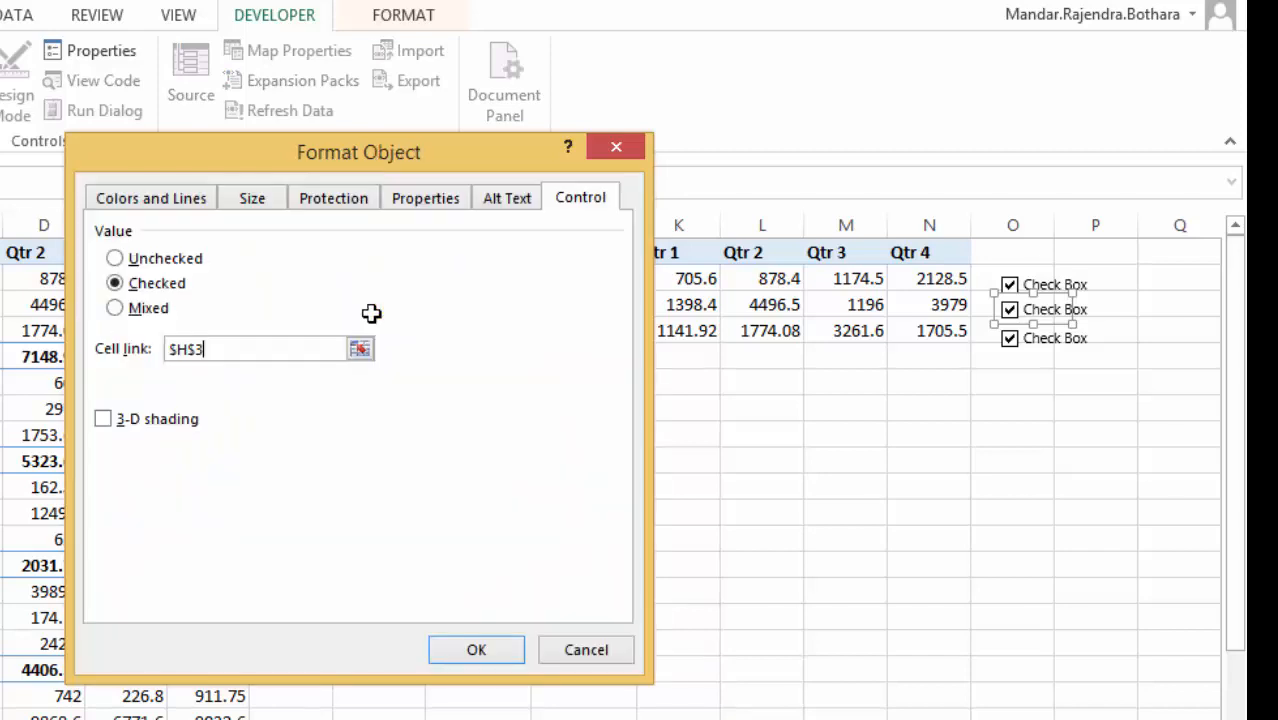
{"action": "key", "text": "Return"}
- Link the third check box to cell $H$4 in its control format settings
{"action": "right_click", "coordinate": [1045, 345]}
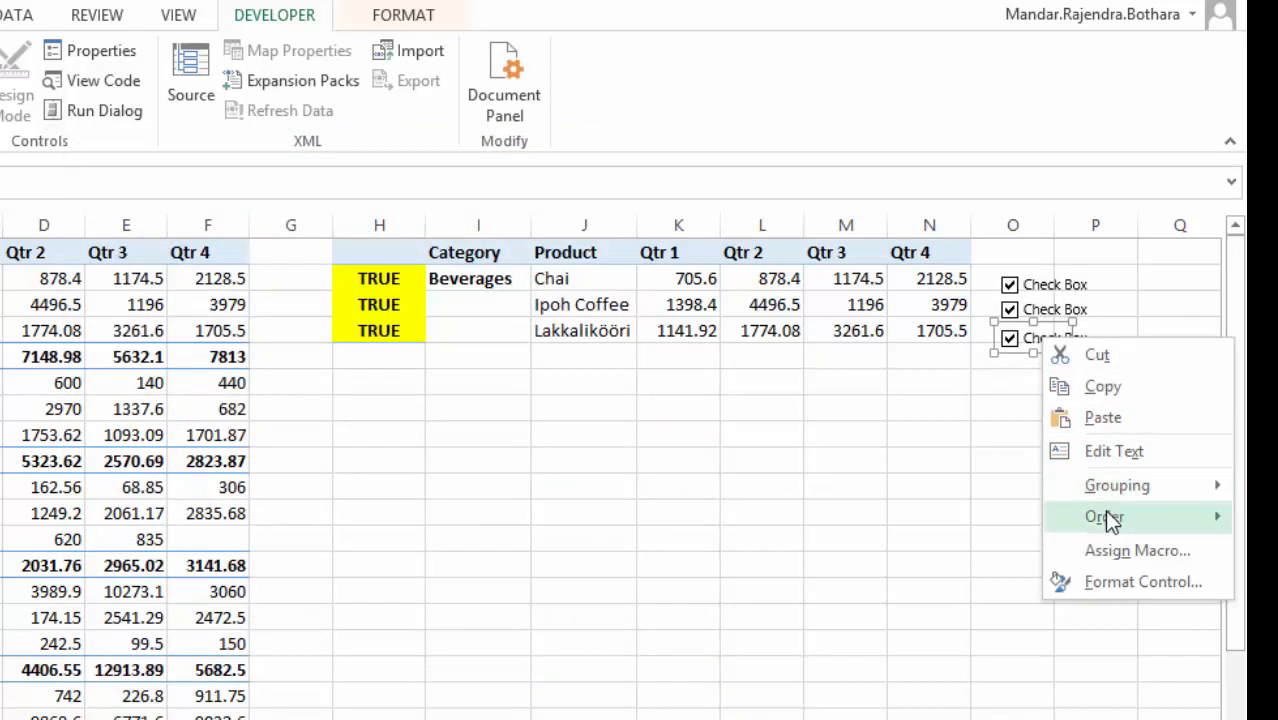
{"action": "left_click", "coordinate": [1107, 584]}
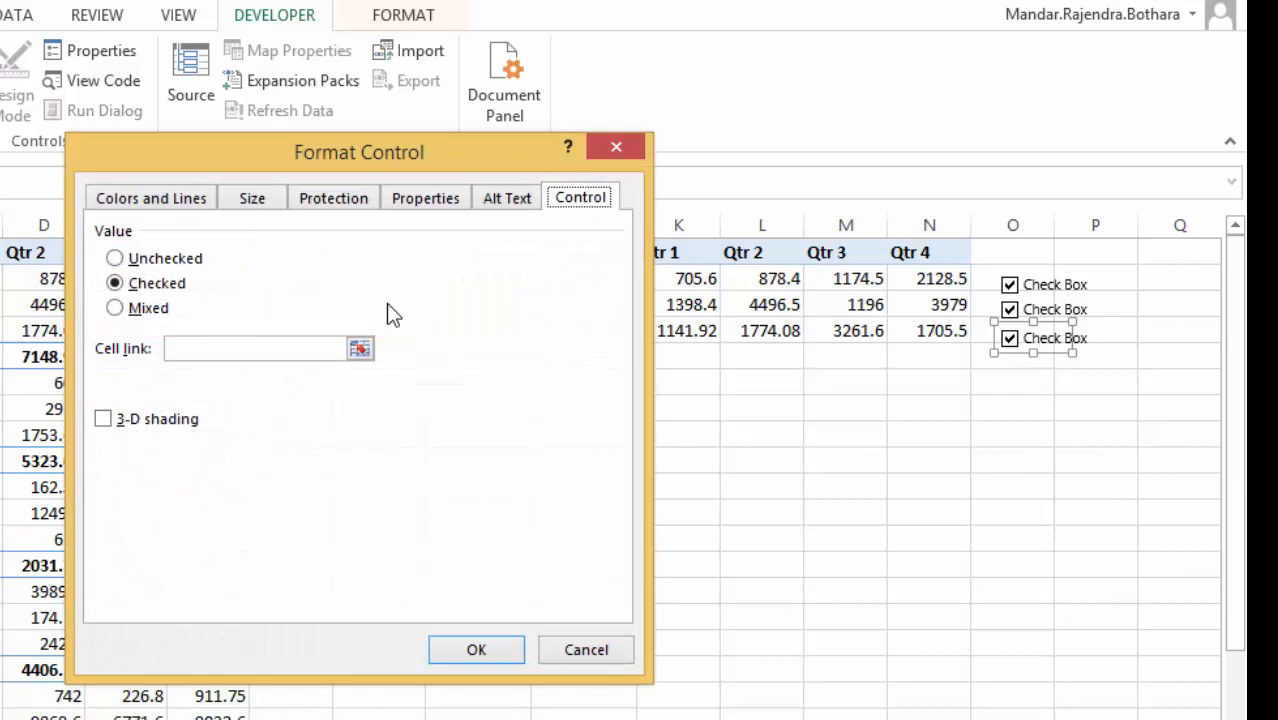
{"action": "left_click", "coordinate": [360, 349]}
{"action": "left_click", "coordinate": [398, 331]}
{"action": "key", "text": "Return"}
{"action": "key", "text": "Return"}
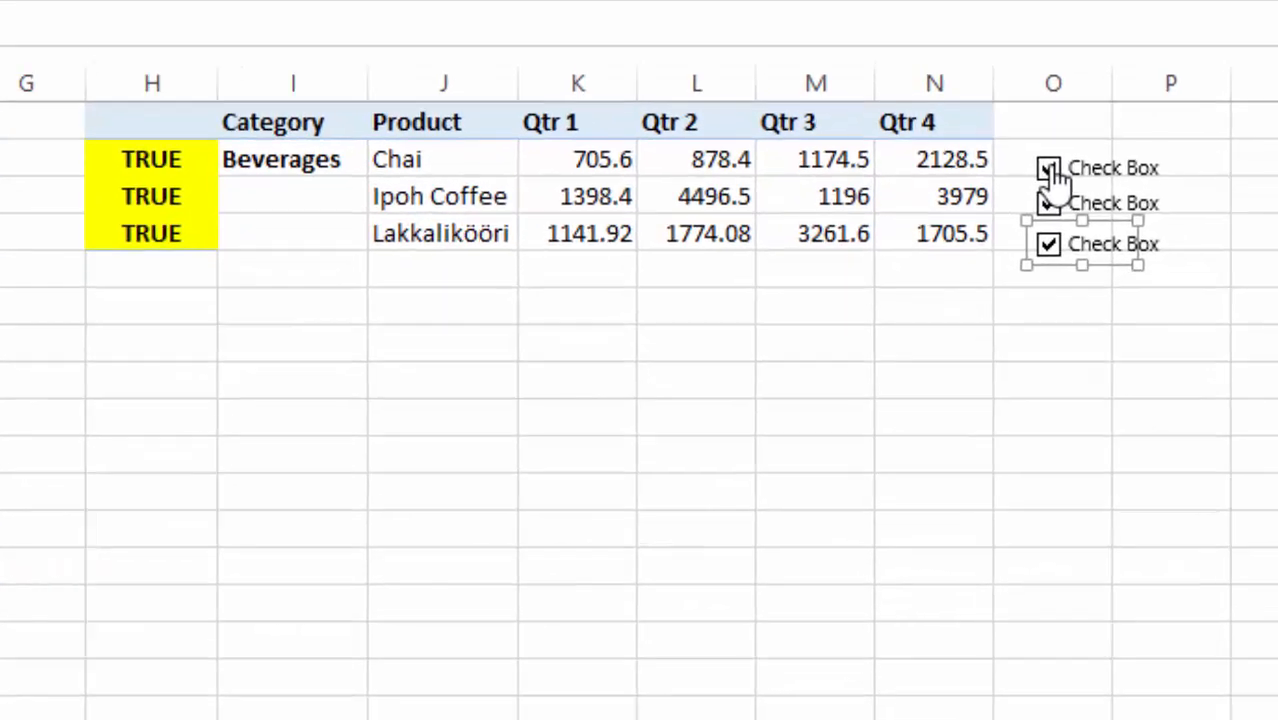
- Test the three check boxes by unticking and reticking each one against its row in the Beverages table
{"action": "left_click", "coordinate": [1010, 285]}
{"action": "left_click", "coordinate": [1010, 285]}
{"action": "left_click", "coordinate": [1058, 185]}
{"action": "left_click", "coordinate": [1056, 188]}
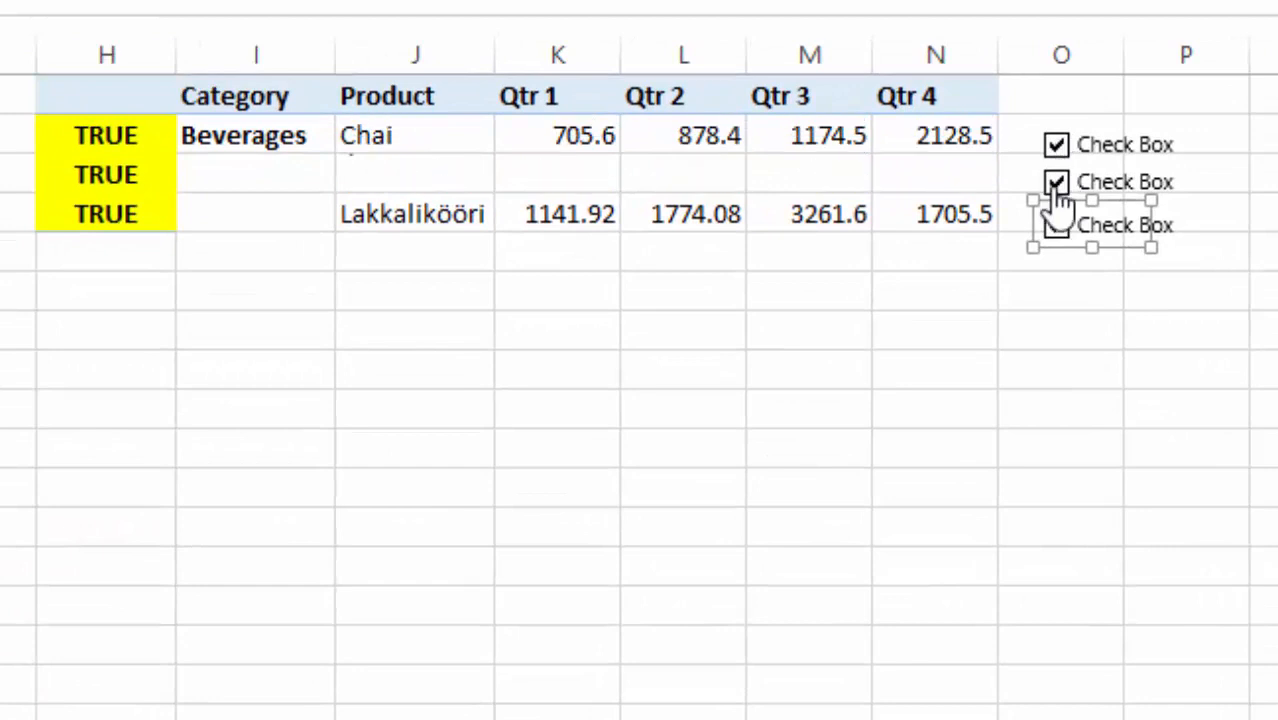
{"action": "left_click", "coordinate": [1070, 371]}
{"action": "left_click", "coordinate": [1058, 232]}
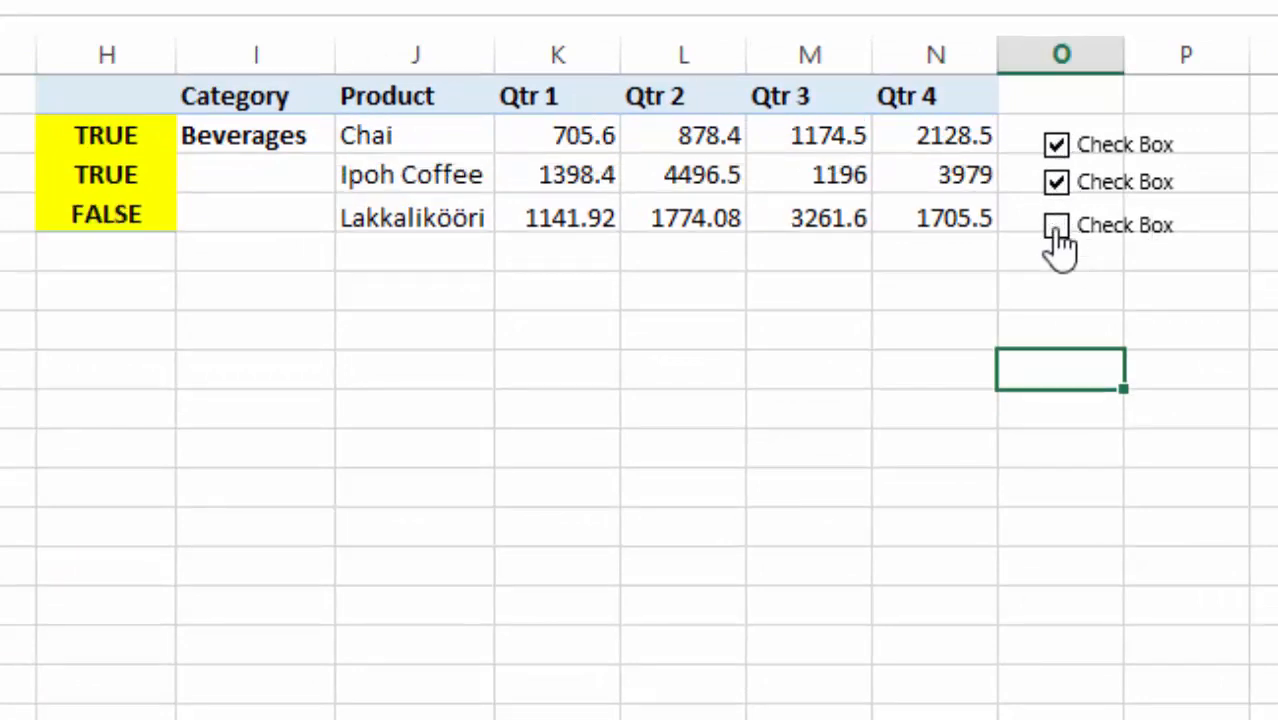
{"action": "left_click", "coordinate": [1058, 232]}
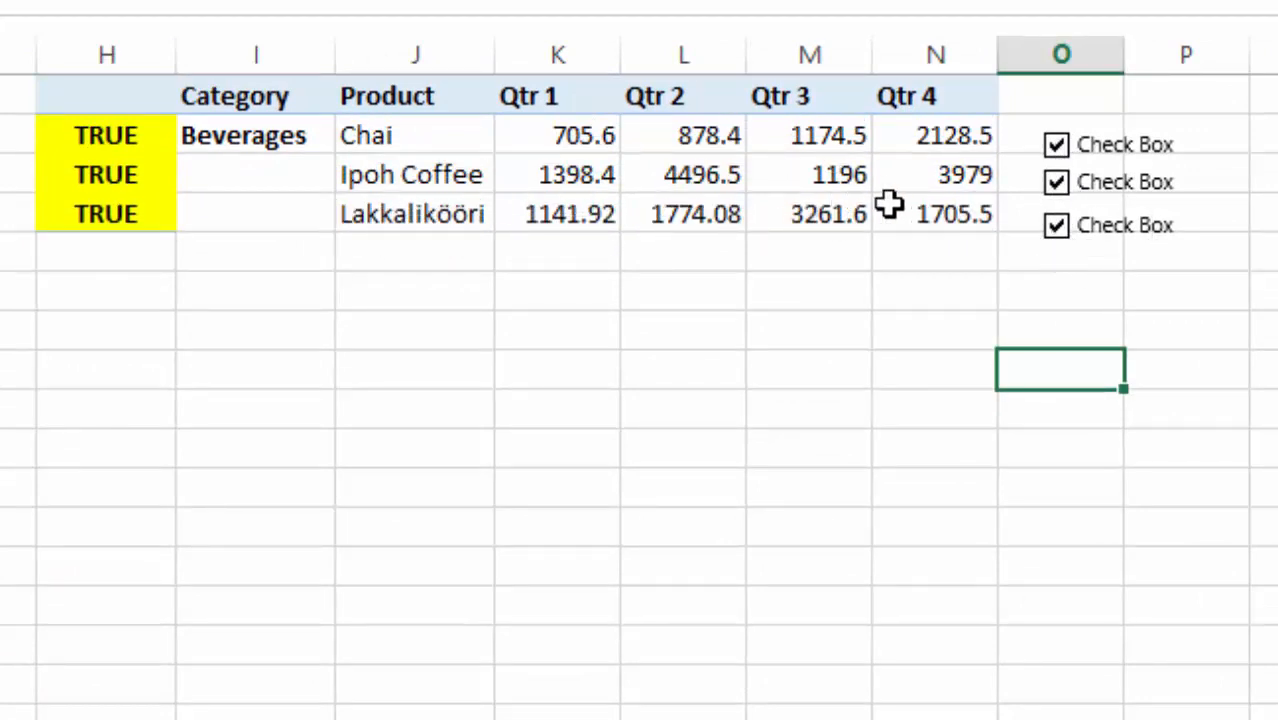
- Insert a line chart with markers from the Beverages table range I1:N4
{"action": "left_click_drag", "start_coordinate": [254, 100], "coordinate": [907, 203]}
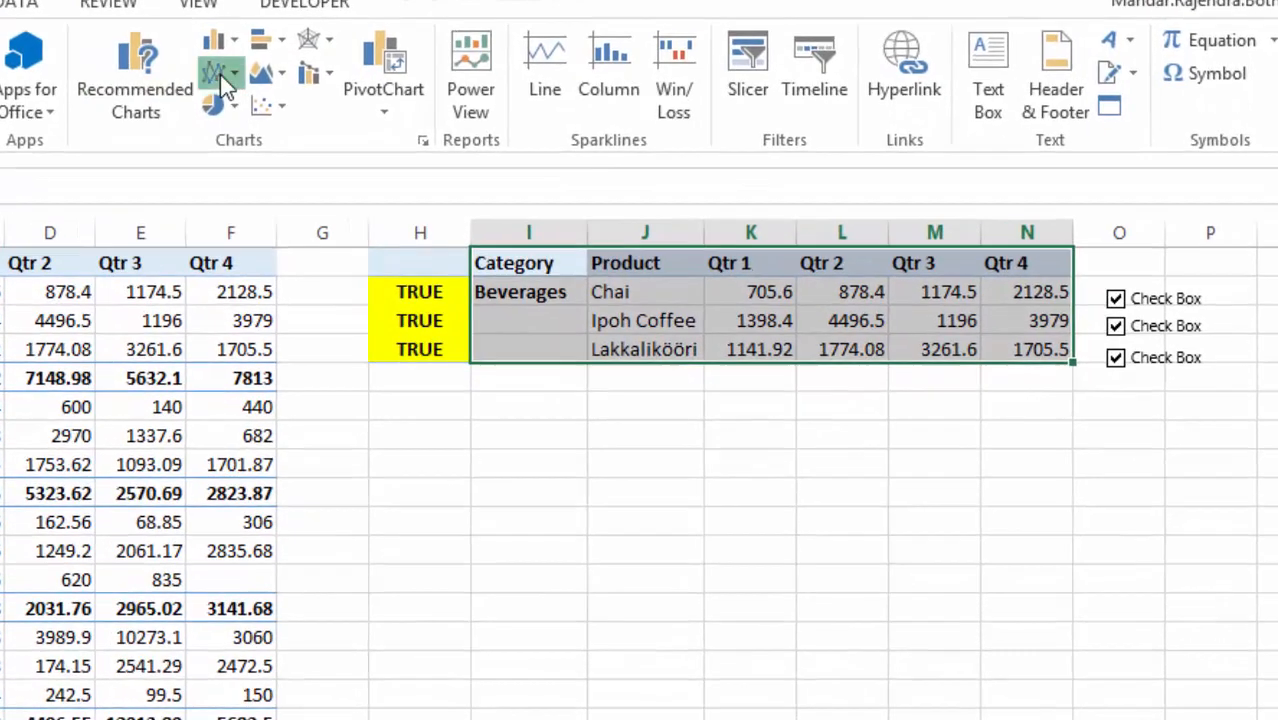
{"action": "left_click", "coordinate": [292, 117]}
{"action": "left_click", "coordinate": [231, 233]}
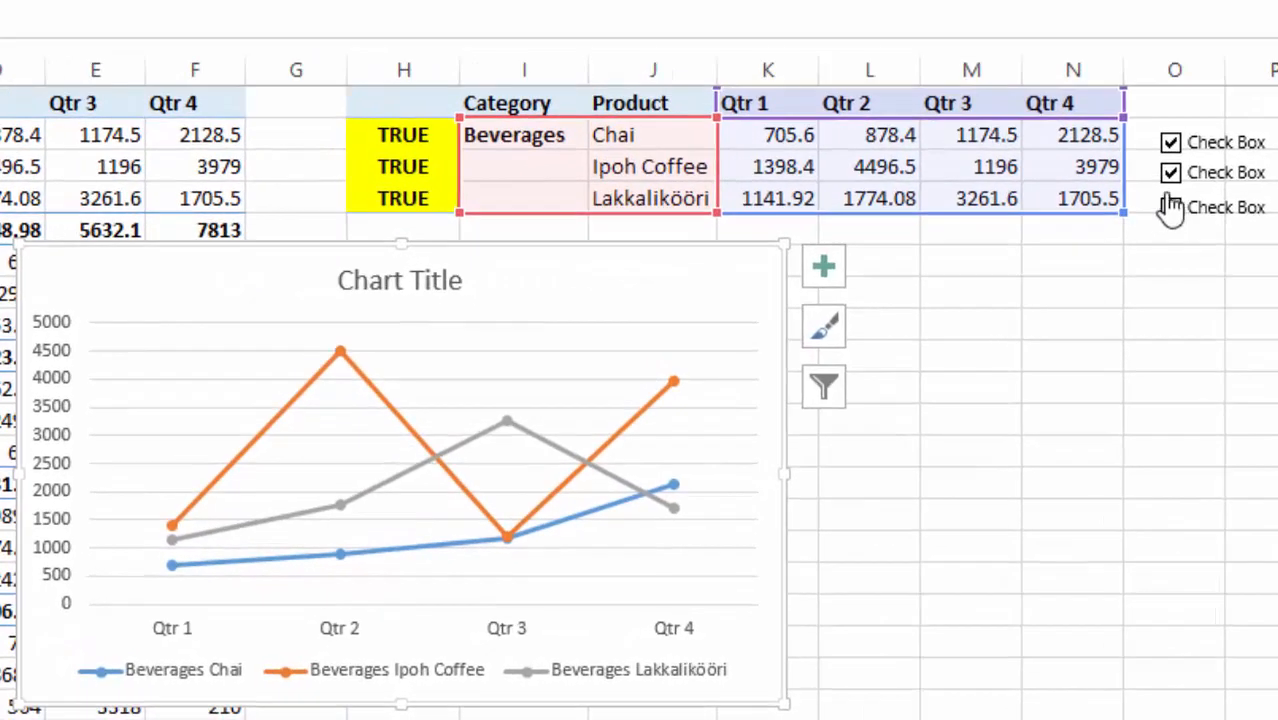
- Toggle each check box off and on again to examine how the line chart's series respond
{"action": "left_click", "coordinate": [1172, 145]}
{"action": "left_click", "coordinate": [1172, 145]}
{"action": "left_click", "coordinate": [1172, 173]}
{"action": "left_click", "coordinate": [1170, 173]}
{"action": "left_click", "coordinate": [1170, 207]}
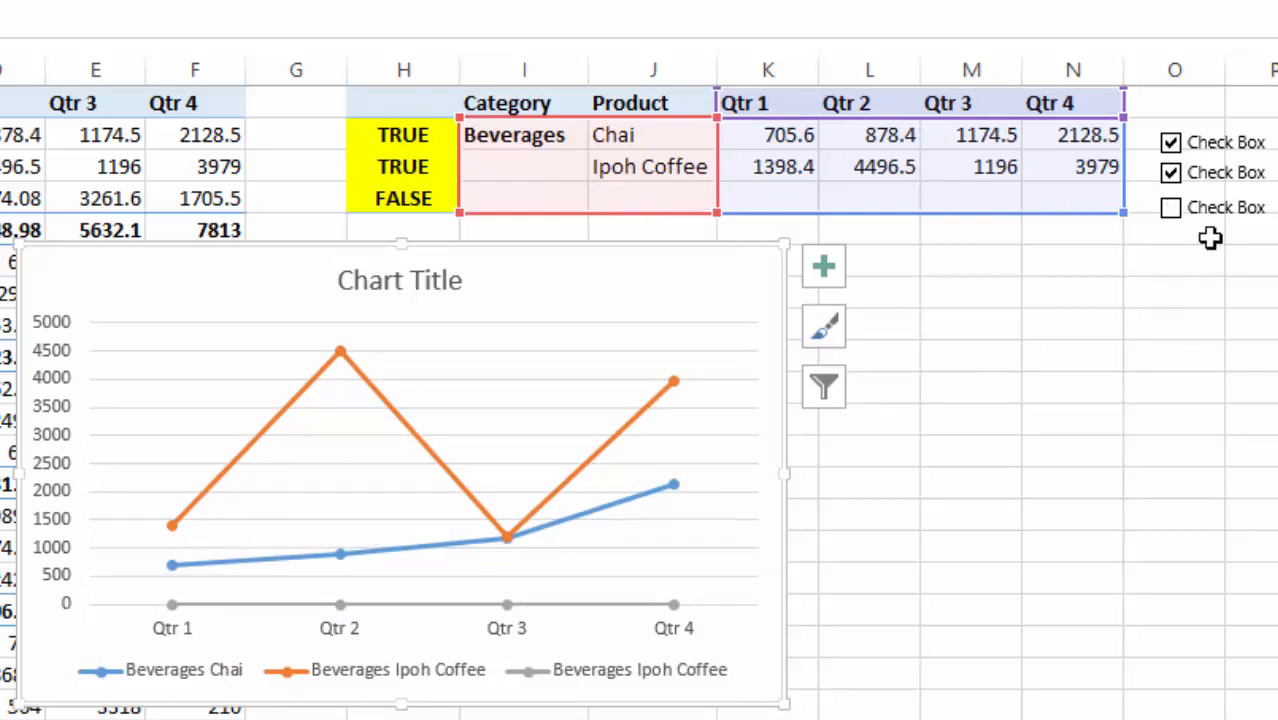
{"action": "left_click", "coordinate": [1172, 207]}
{"action": "left_click", "coordinate": [1172, 143]}
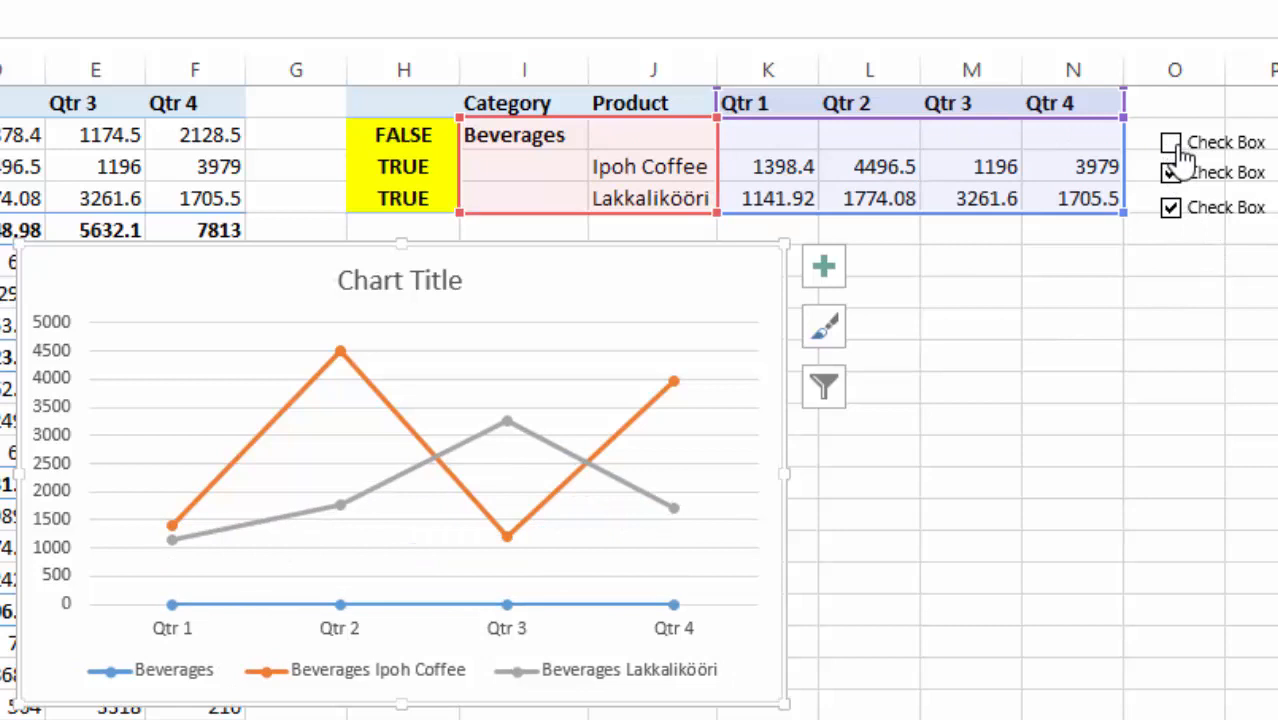
{"action": "left_click", "coordinate": [1172, 143]}
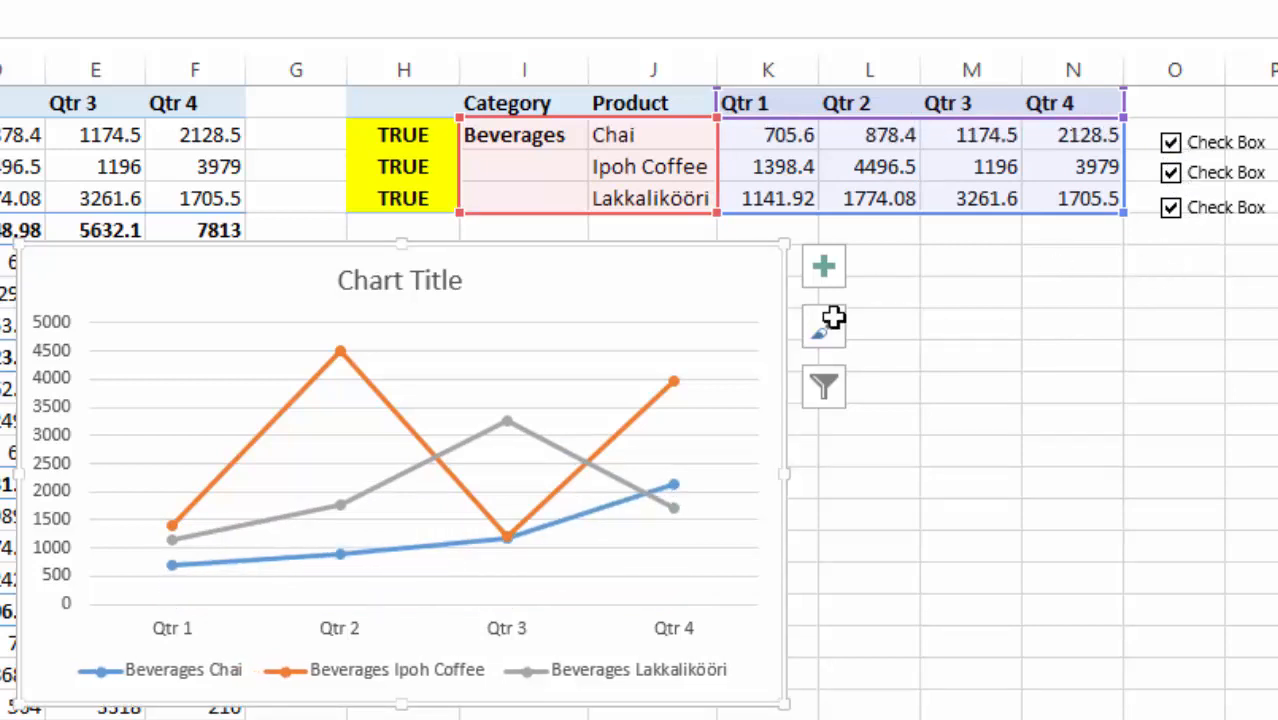
- Move the line chart to directly below the Beverages table, under columns H to N
{"action": "left_click_drag", "start_coordinate": [648, 272], "coordinate": [983, 288]}
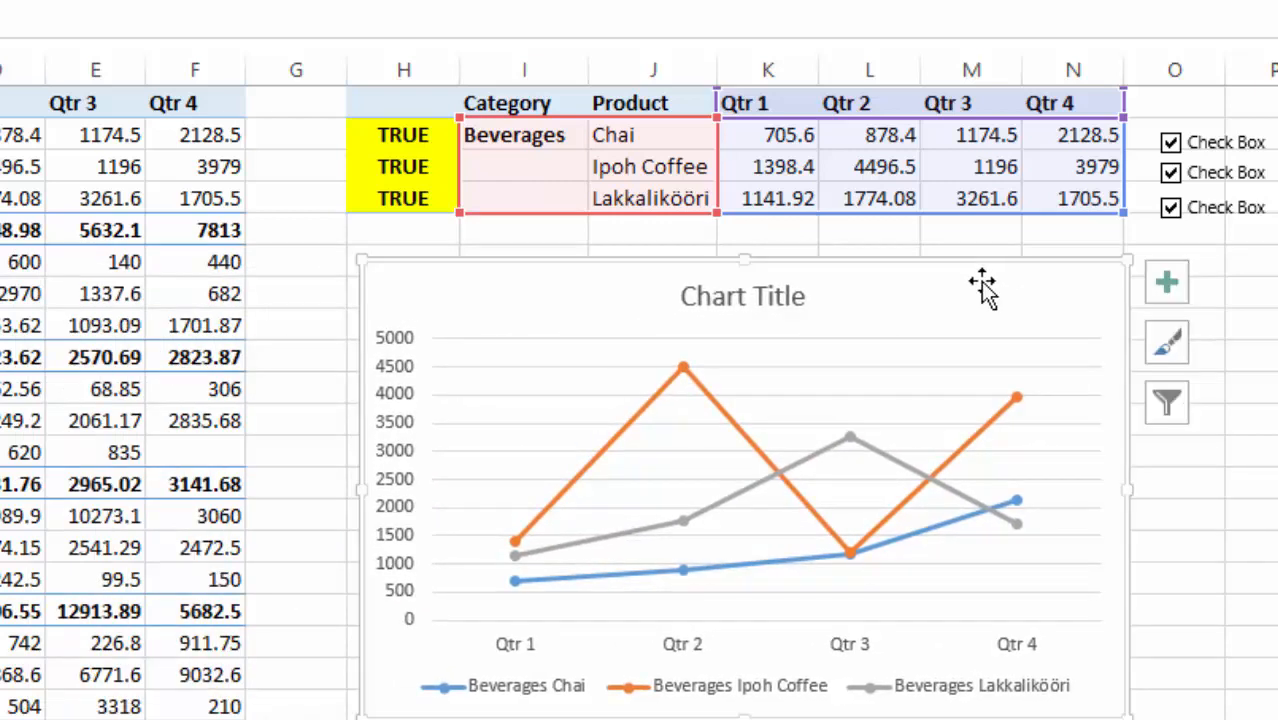